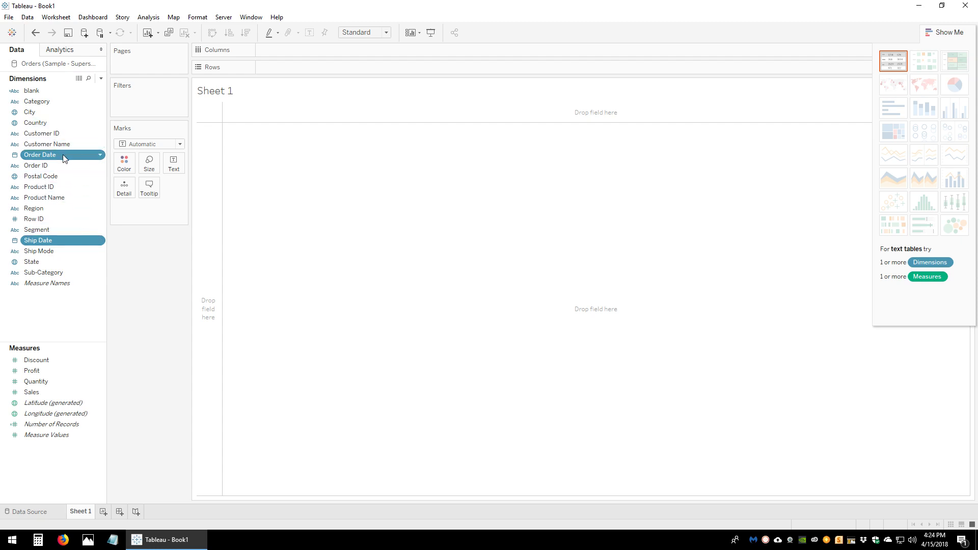
# - Add Order Date and Ship Date to the rows, both shown as discrete exact dates
pyautogui.moveTo(64, 158); pyautogui.dragTo(284, 67)
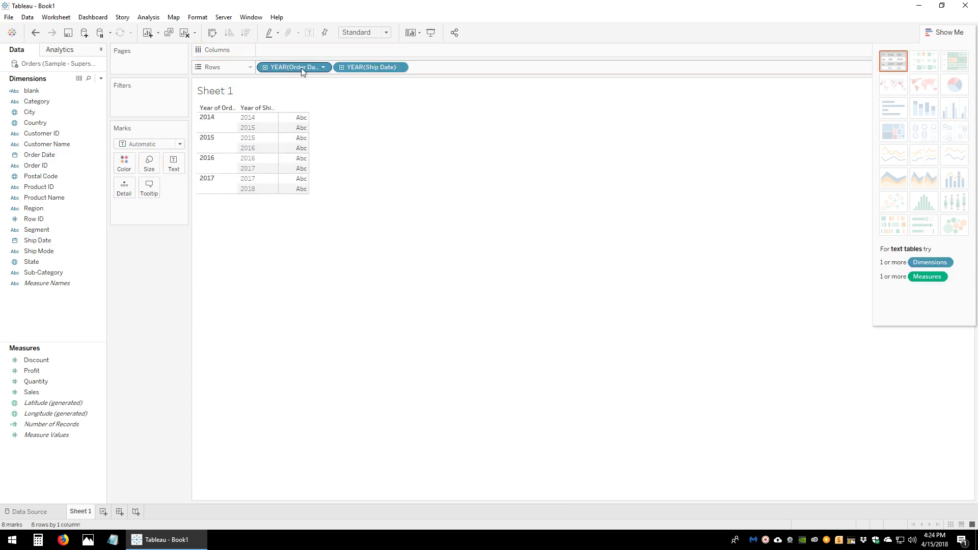
pyautogui.rightClick(375, 66)
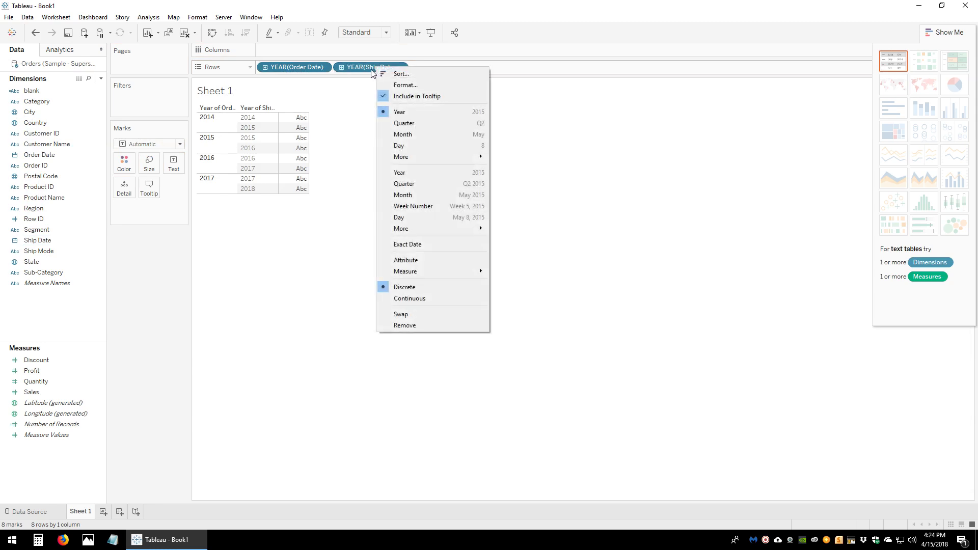
pyautogui.click(429, 245)
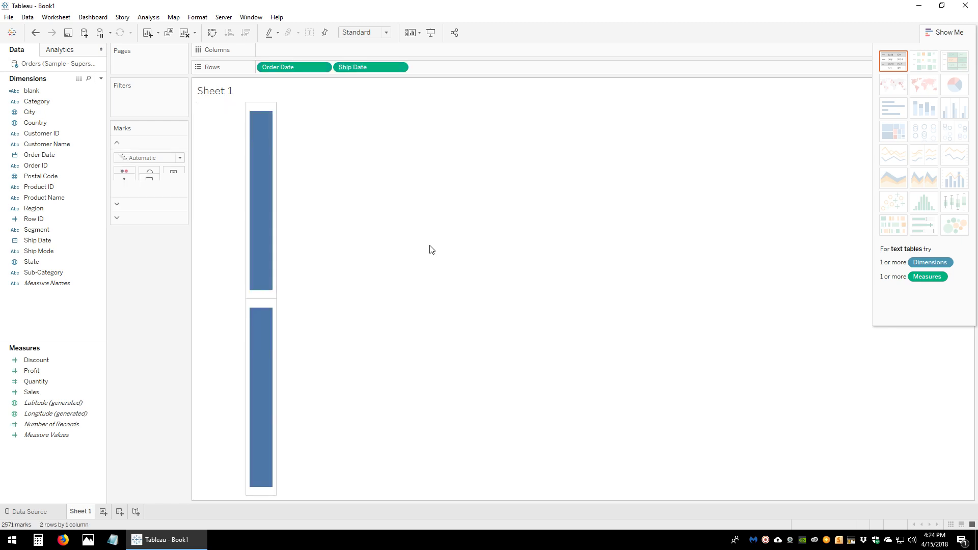
pyautogui.rightClick(340, 70)
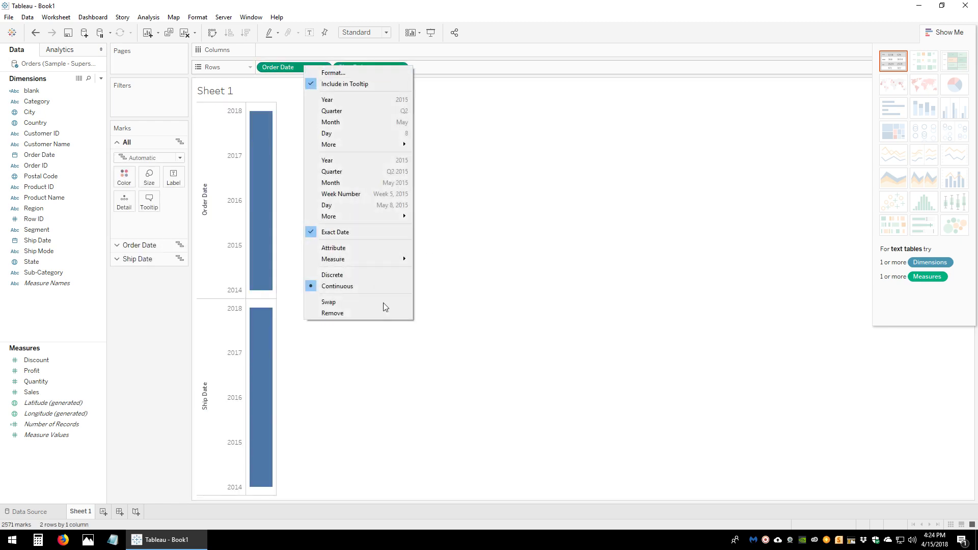
pyautogui.click(361, 275)
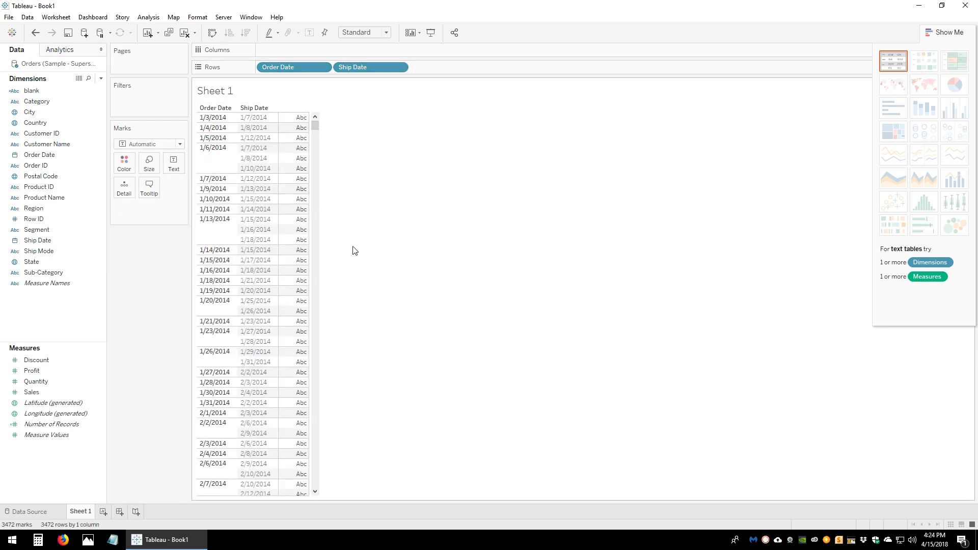
# - Add Row ID and Order ID to the rows, in that order, ahead of Order Date
pyautogui.moveTo(294, 160)
pyautogui.click(65, 167)
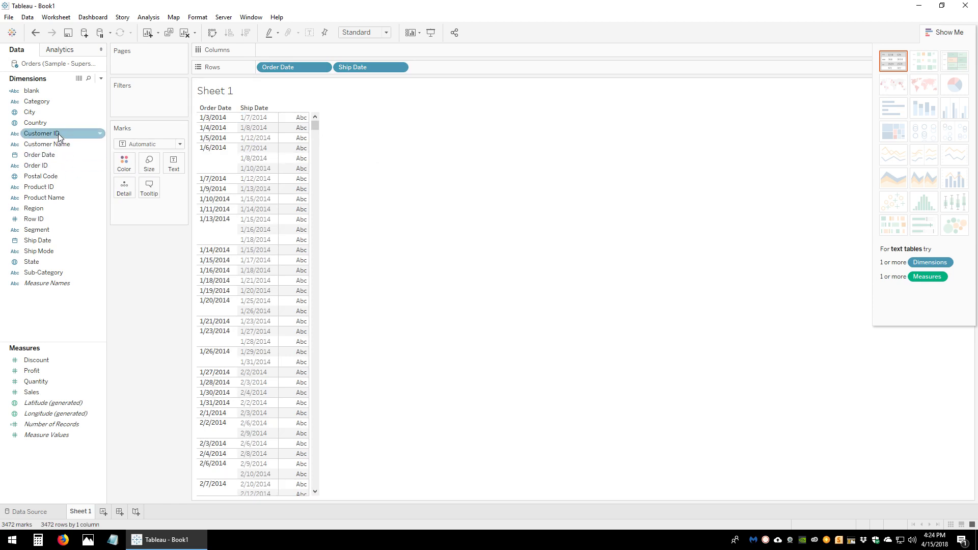
pyautogui.moveTo(45, 219); pyautogui.dragTo(258, 67)
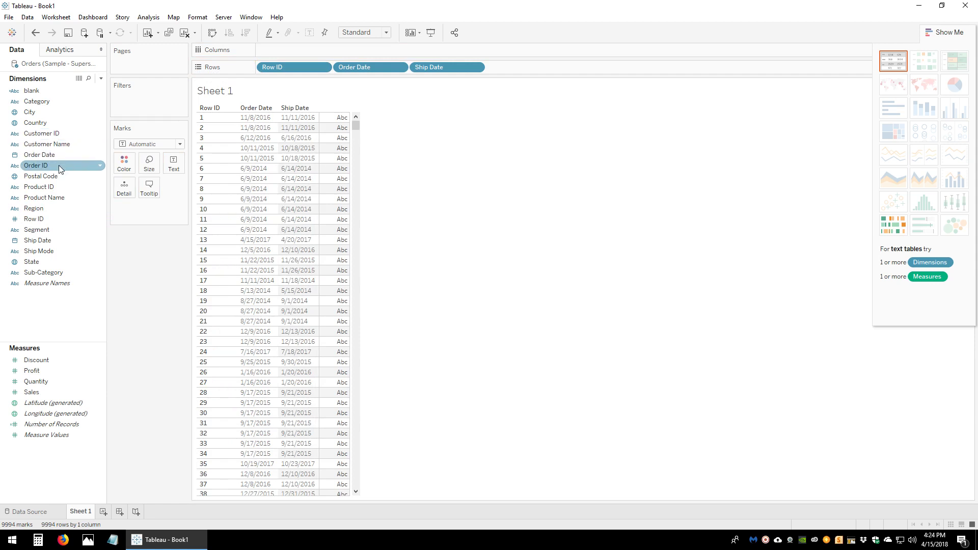
pyautogui.moveTo(59, 166); pyautogui.dragTo(336, 71)
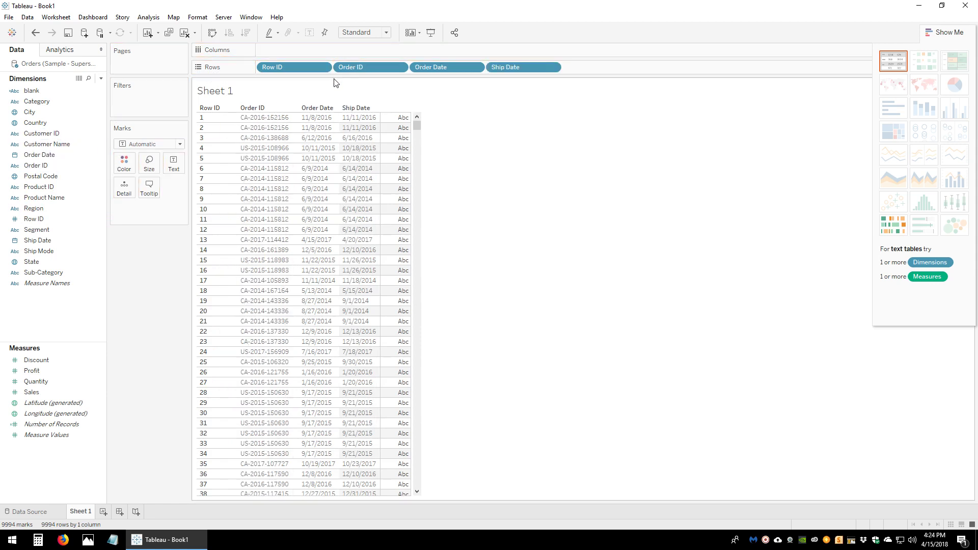
pyautogui.click(270, 123)
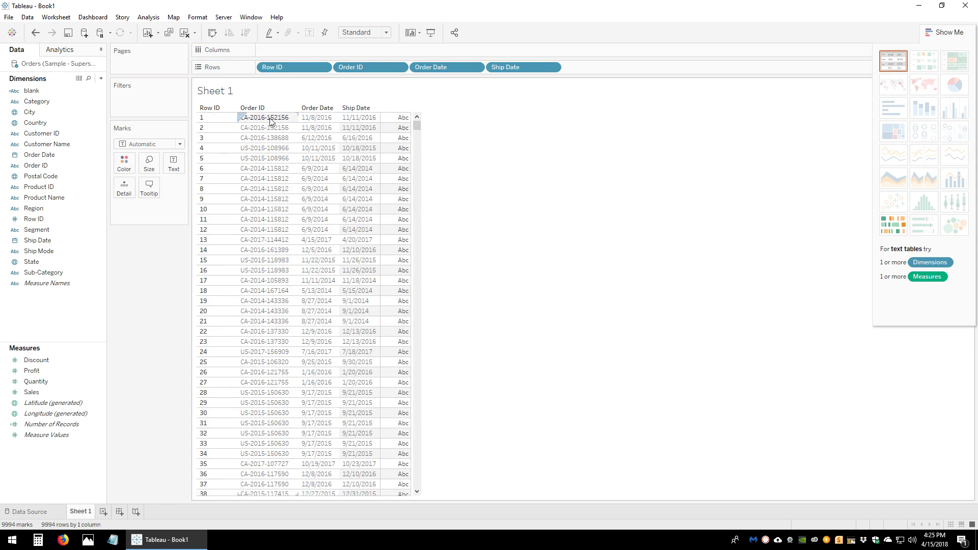
pyautogui.click(323, 120)
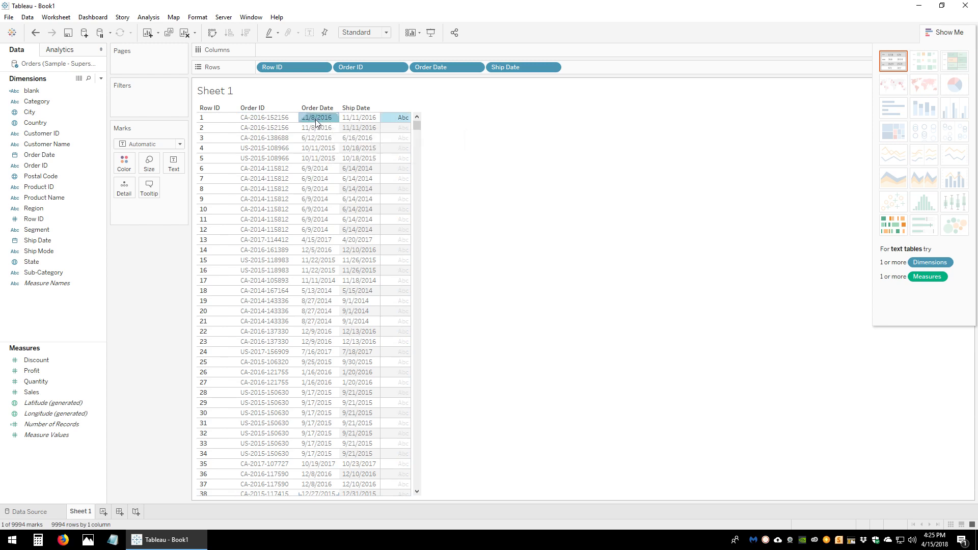
pyautogui.click(356, 120)
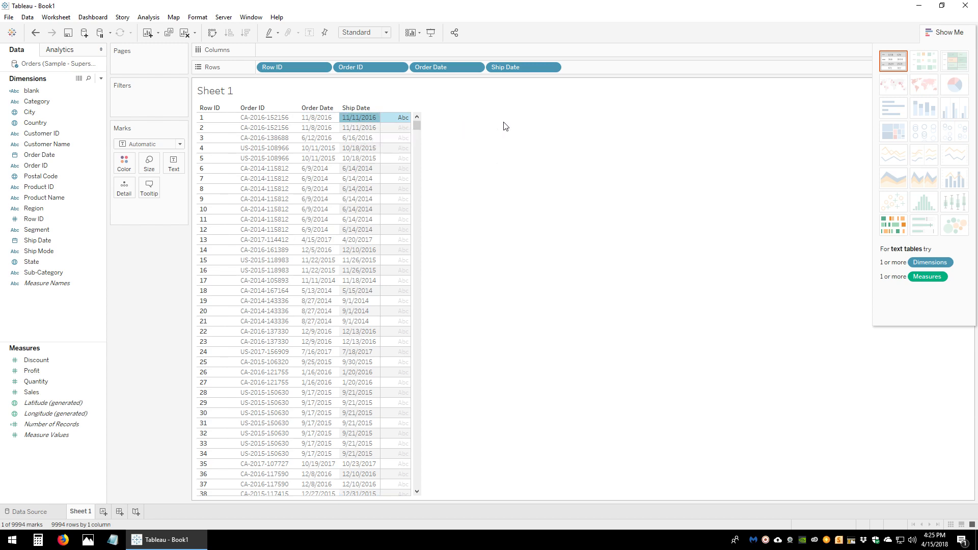
pyautogui.click(473, 148)
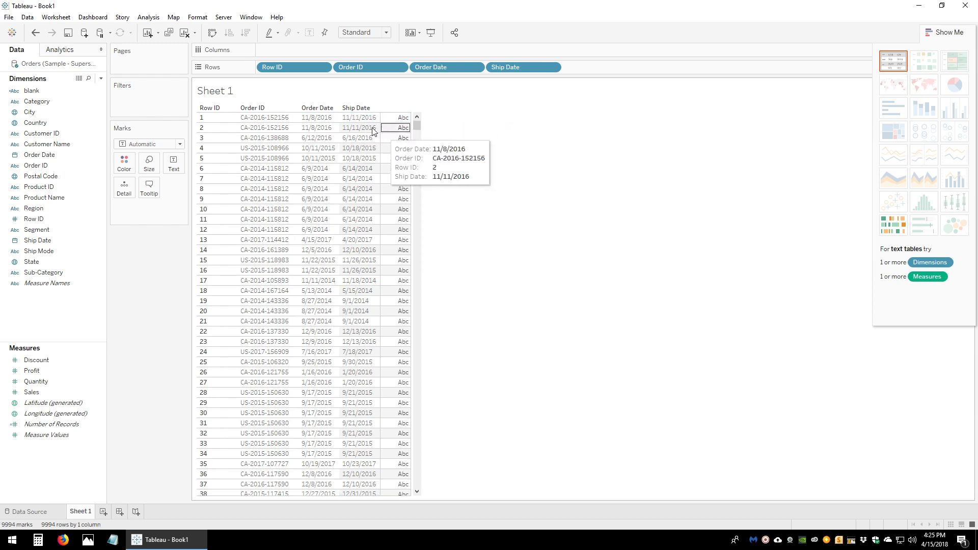
# - Create a calculated field named Day Taken
pyautogui.click(101, 79)
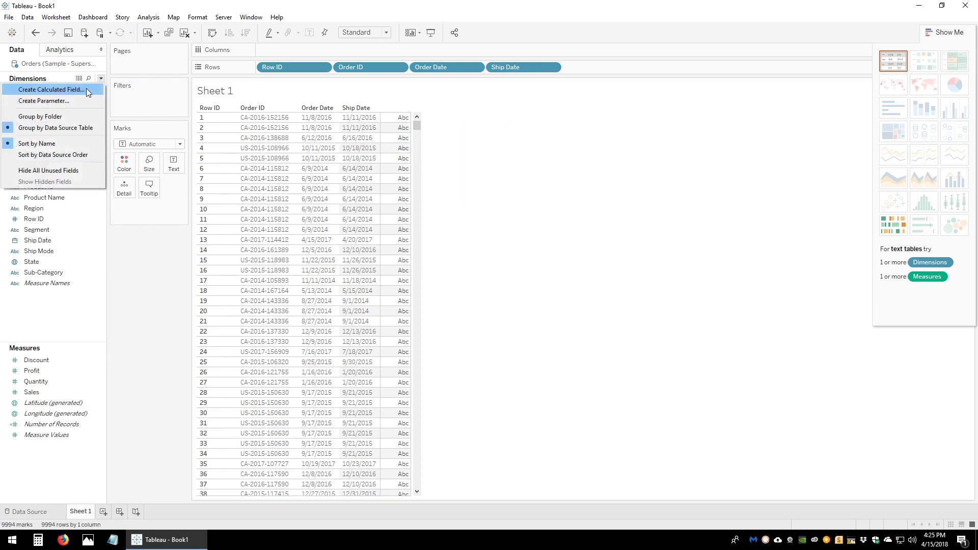
pyautogui.click(86, 87)
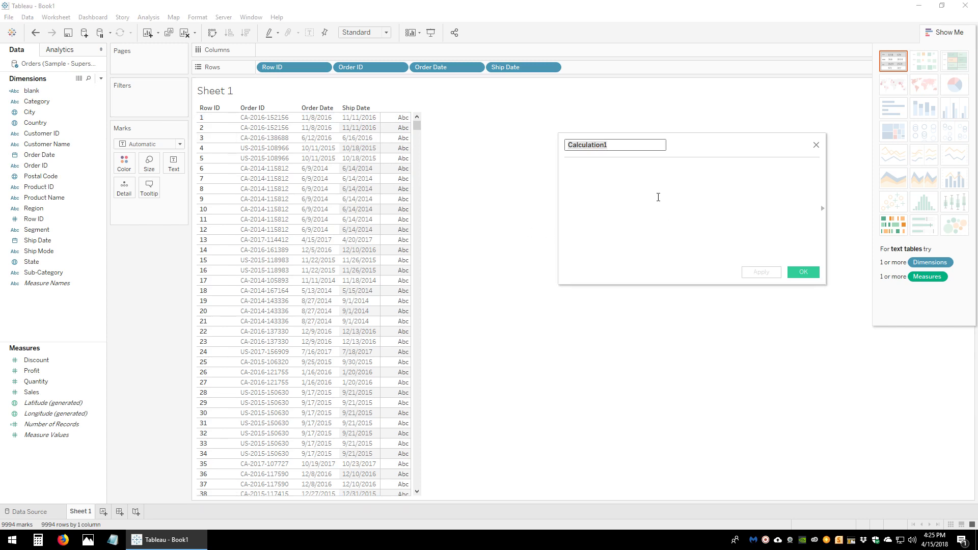
pyautogui.write('Day Tk')
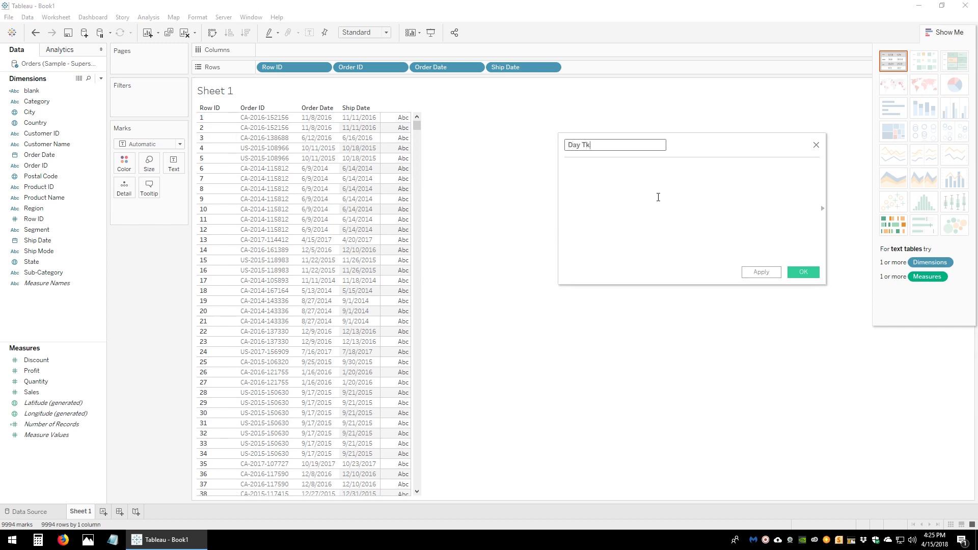
pyautogui.press('BackSpace')
pyautogui.write('aken')
# - Define Day Taken as [Ship Date]-[Order Date], save it, and show it as the values in the table
pyautogui.click(658, 197)
pyautogui.write('[Sh')
pyautogui.press('Return')
pyautogui.write('-')
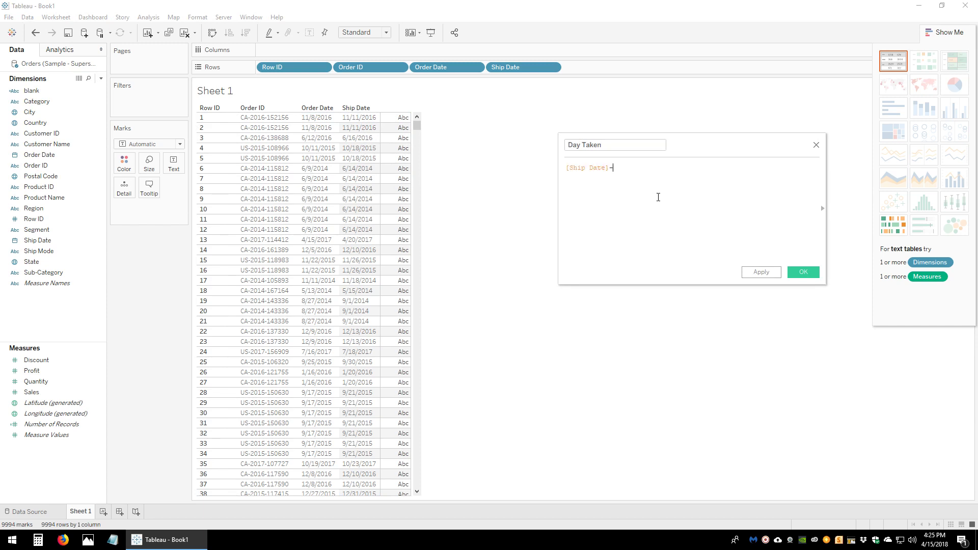
pyautogui.write('[Or')
pyautogui.press('Return')
pyautogui.click(802, 271)
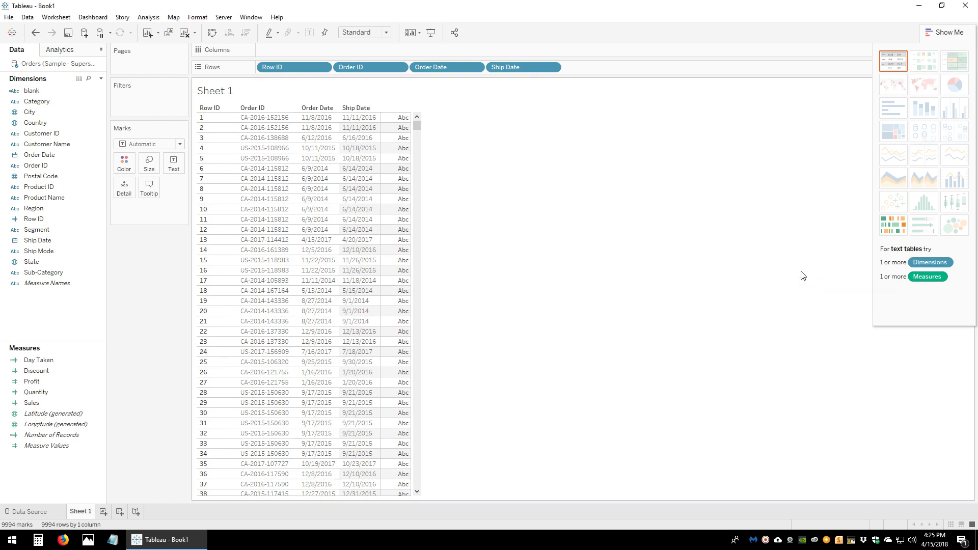
pyautogui.moveTo(67, 359); pyautogui.dragTo(397, 155)
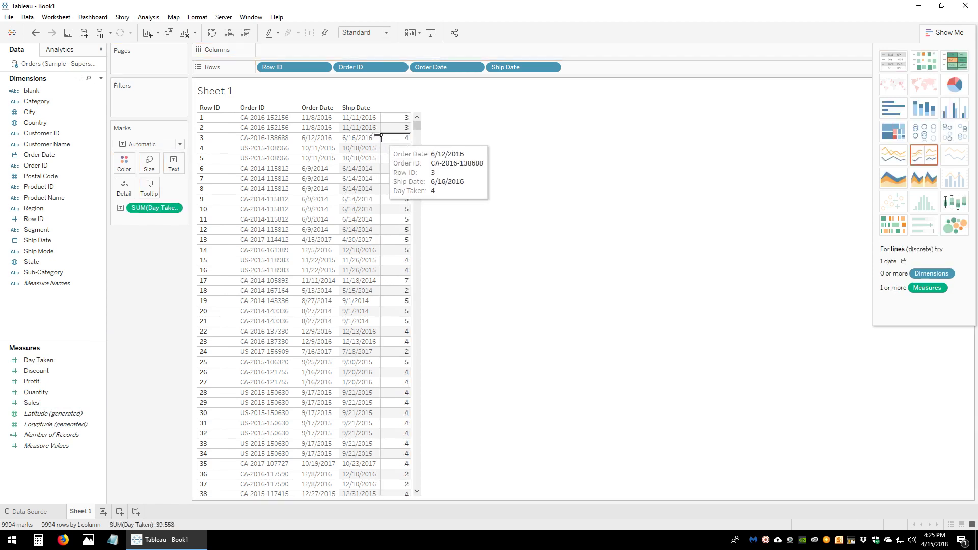
pyautogui.moveTo(402, 124)
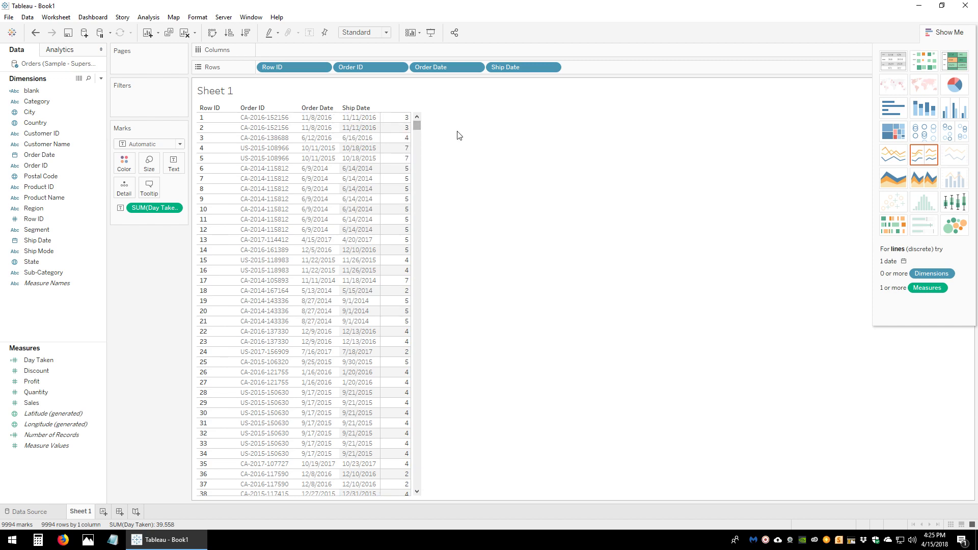
# - Create another calculated field named BusinessDaysTaken
pyautogui.click(101, 79)
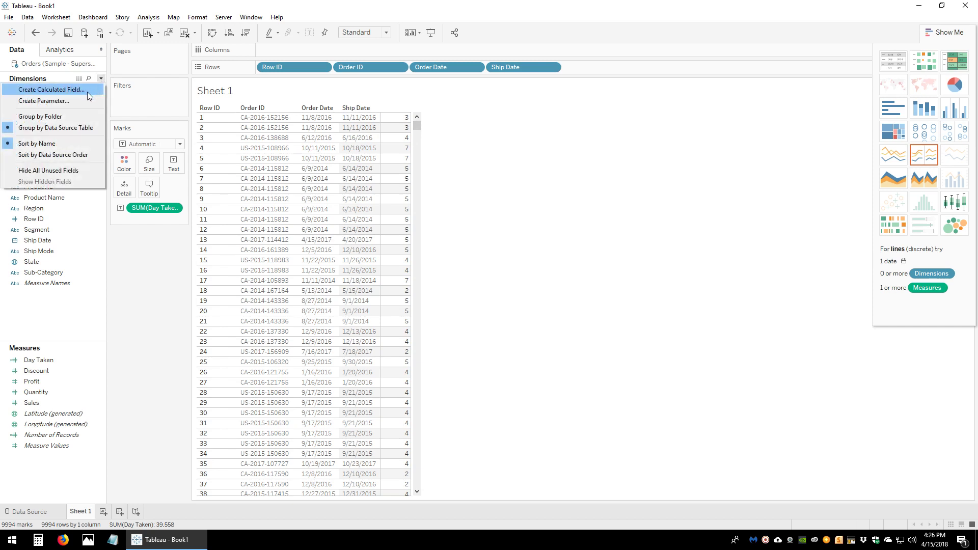
pyautogui.click(87, 92)
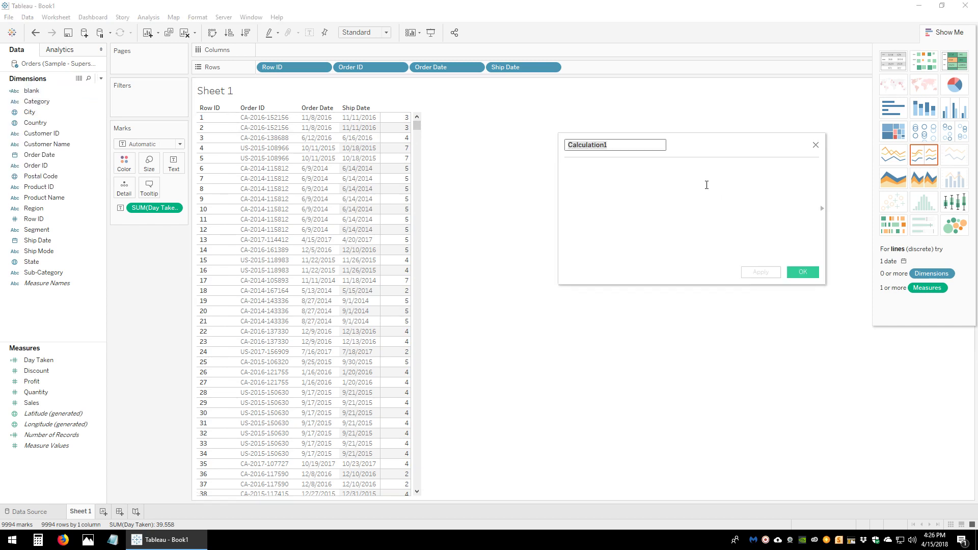
pyautogui.write('BusinessDa')
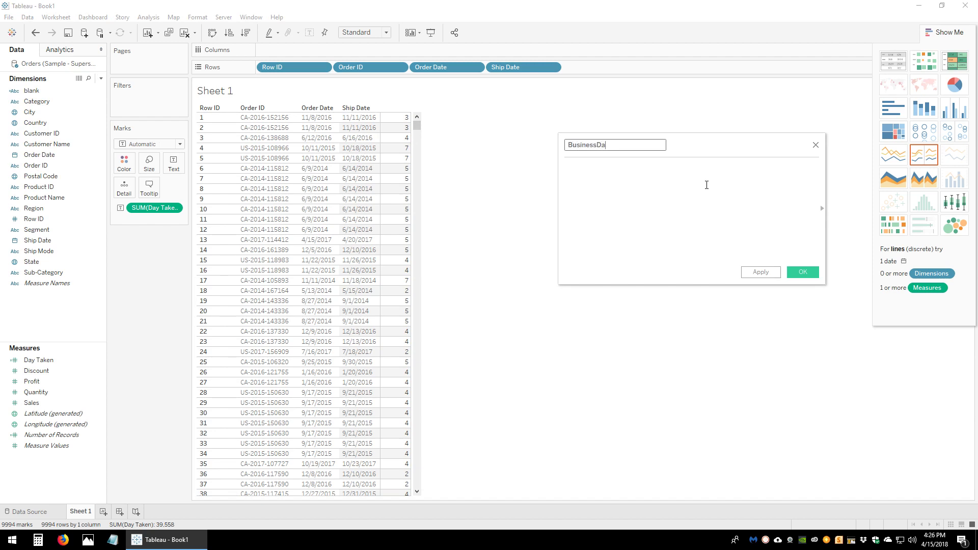
pyautogui.write('ysTaken')
pyautogui.press('Tab')
# - Begin the BusinessDaysTaken formula with the DATEDIFF function, using 'week' as the date part
pyautogui.write('Datediff')
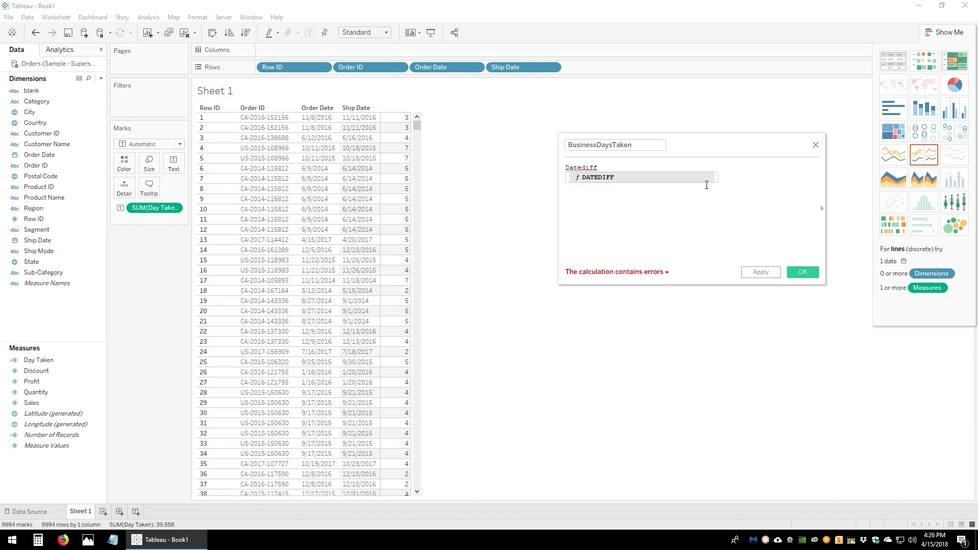
pyautogui.press('Return')
pyautogui.write("('")
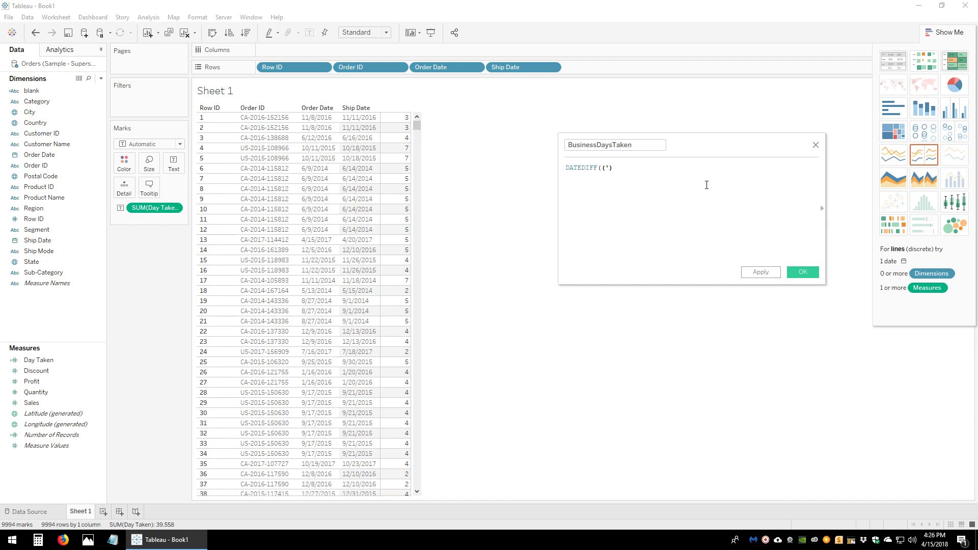
pyautogui.press('BackSpace')
pyautogui.press('BackSpace')
pyautogui.write("'Week'")
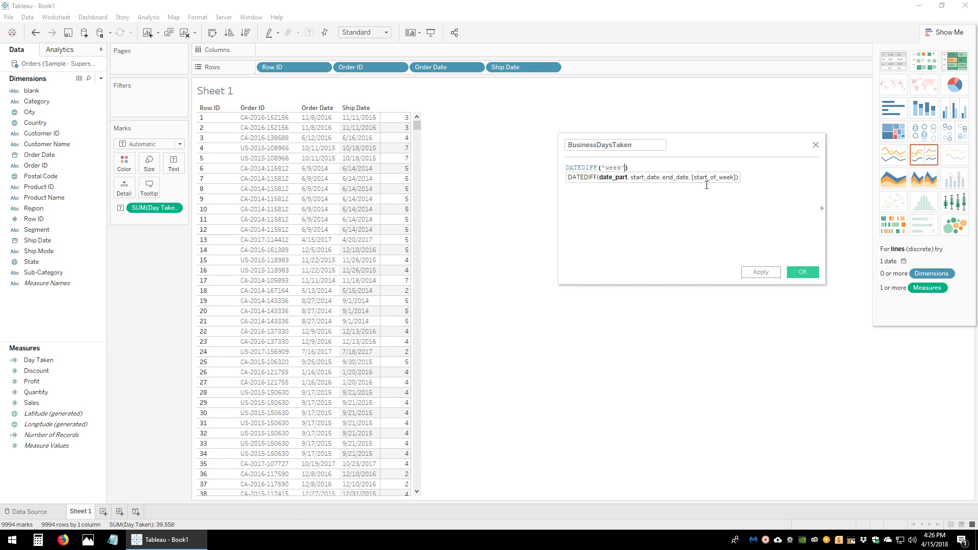
pyautogui.write(',')
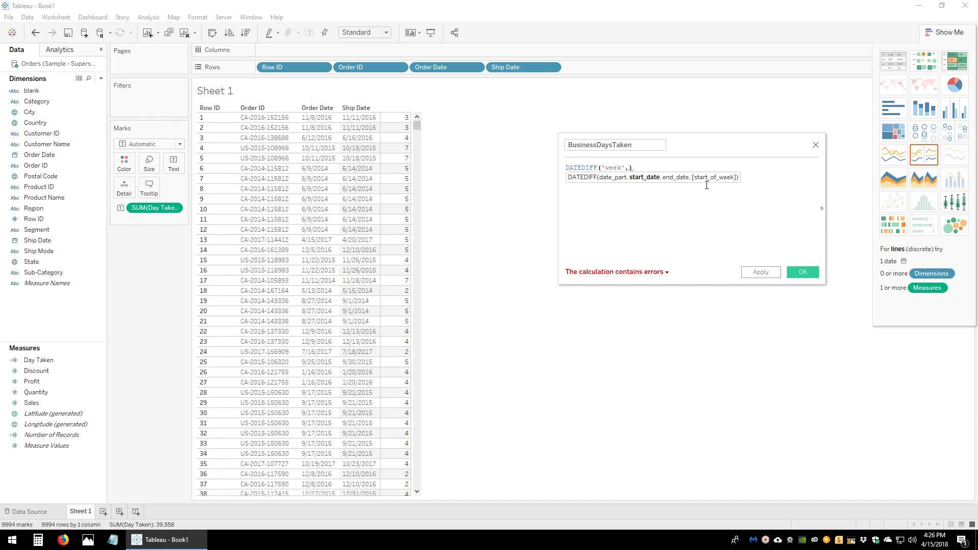
# - Complete DATEDIFF with [Order Date] and [Ship Date], multiply it by 5, and put a plus sign on the following line
pyautogui.write('[Ord')
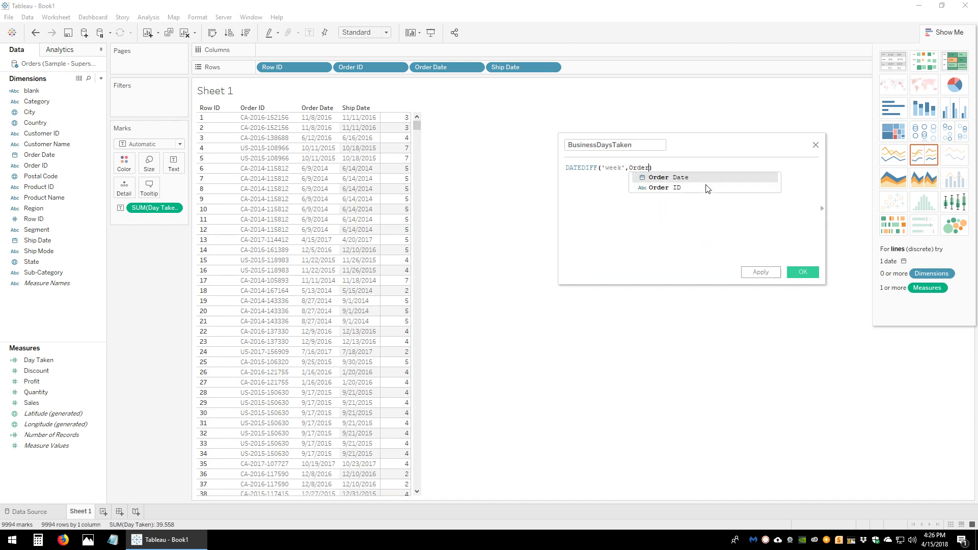
pyautogui.press('Return')
pyautogui.write(',')
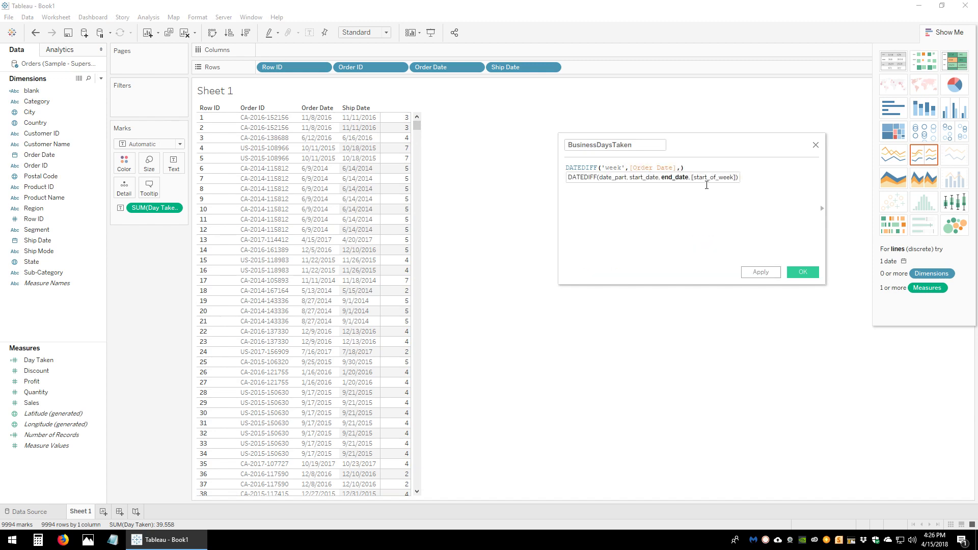
pyautogui.write('Ship')
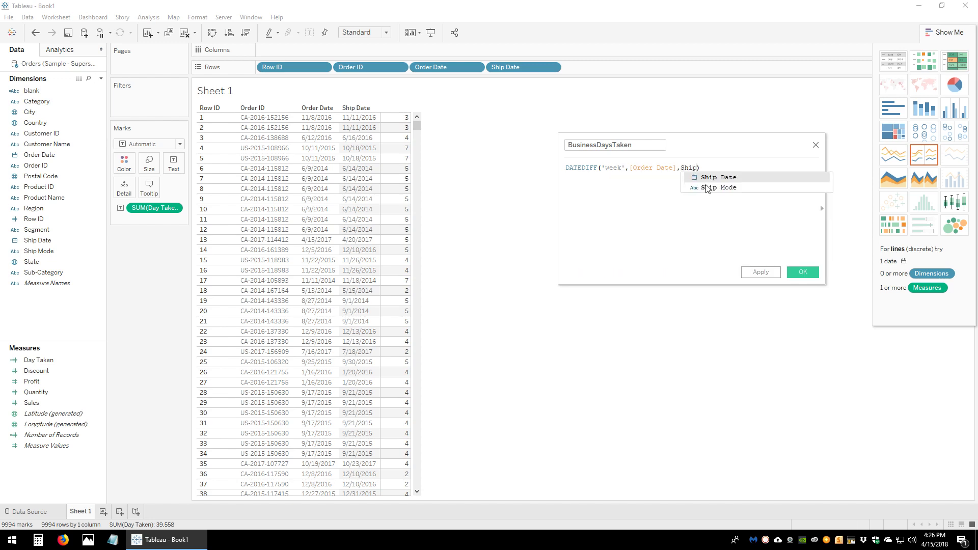
pyautogui.press('Return')
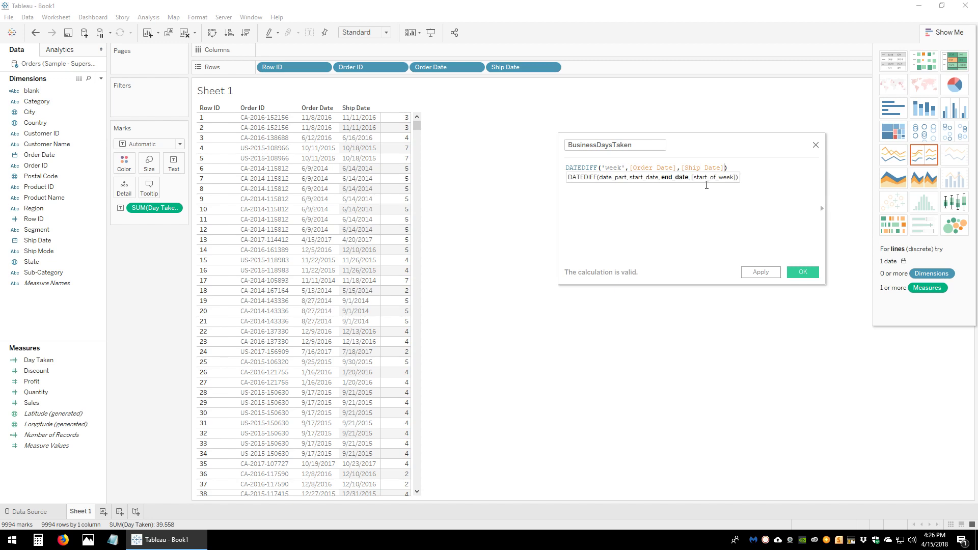
pyautogui.write('*')
pyautogui.press('End')
pyautogui.write('*5')
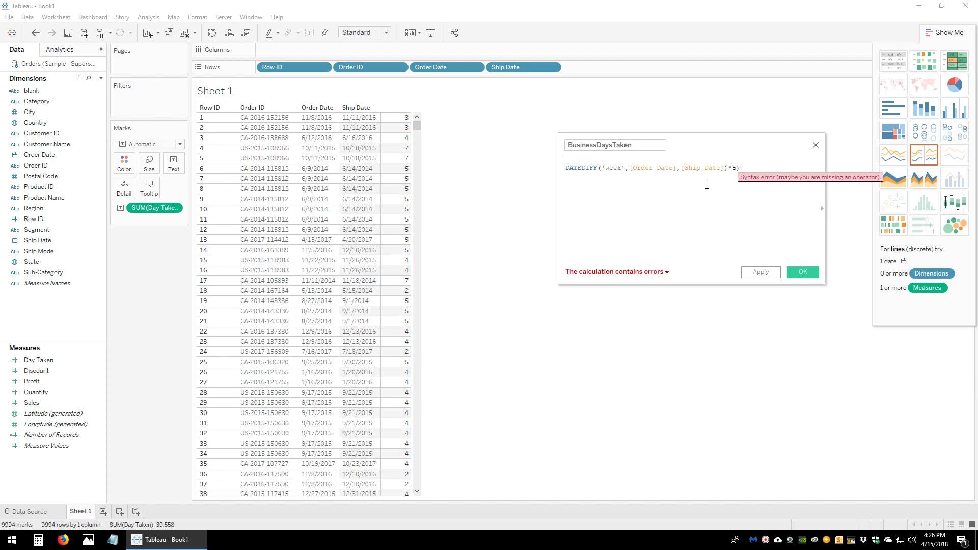
pyautogui.press('BackSpace')
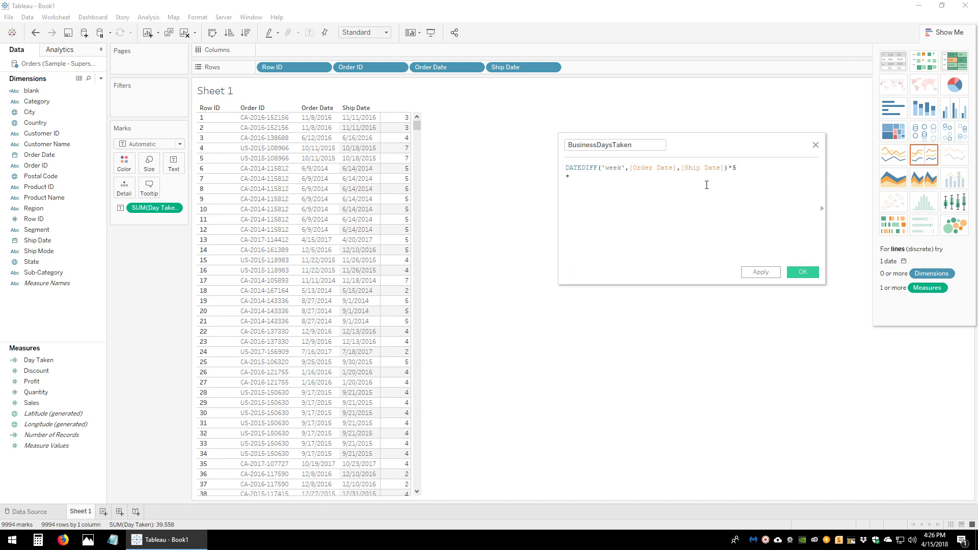
# - On a new line of the BusinessDaysTaken formula, nest DATEPART inside MIN, using 'weekday' as the date part
pyautogui.press('Return')
pyautogui.write('Min')
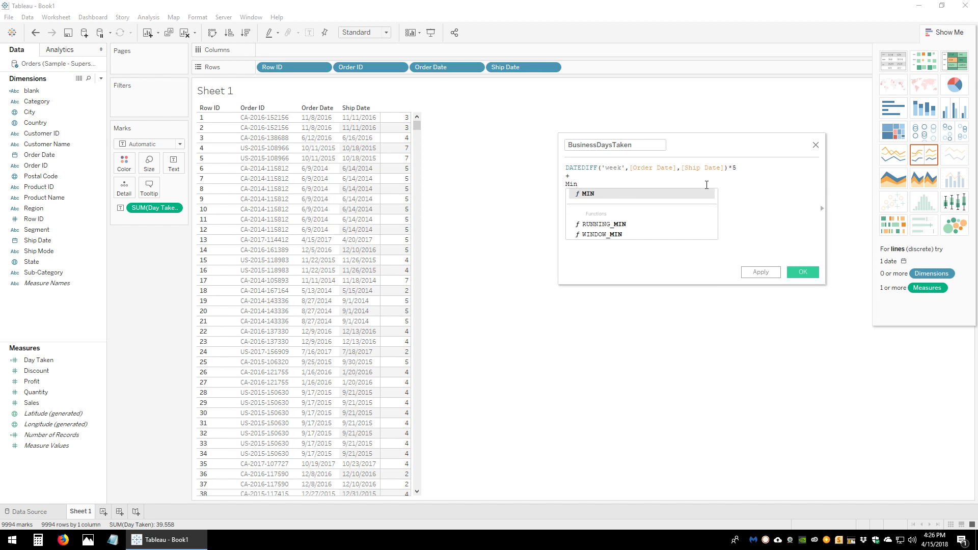
pyautogui.write('(DATEPART')
pyautogui.press('Return')
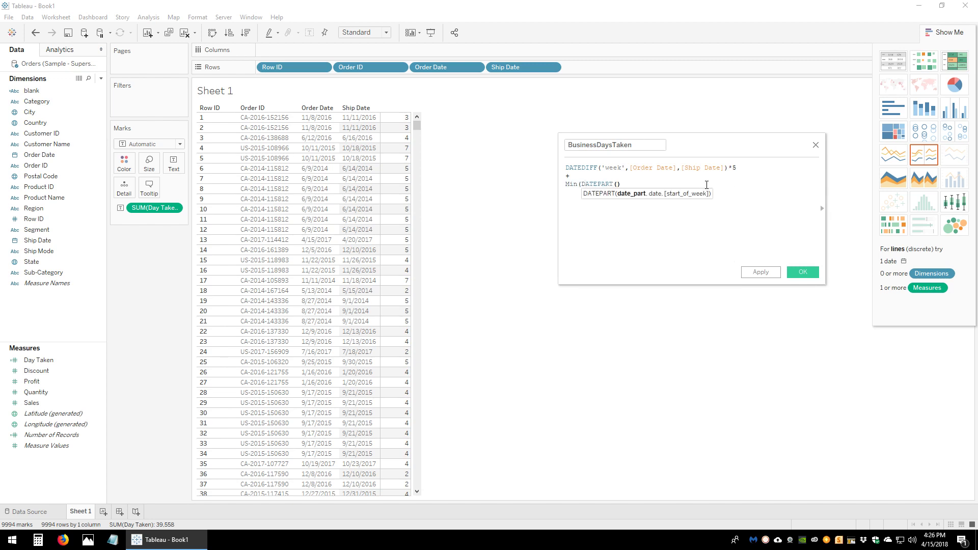
pyautogui.write("'weekday'")
pyautogui.write(',')
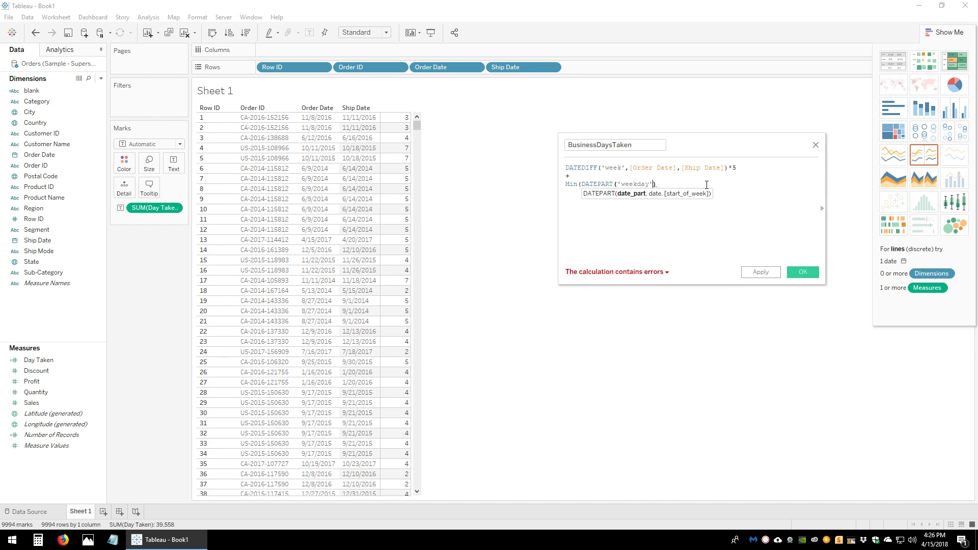
pyautogui.write(',')
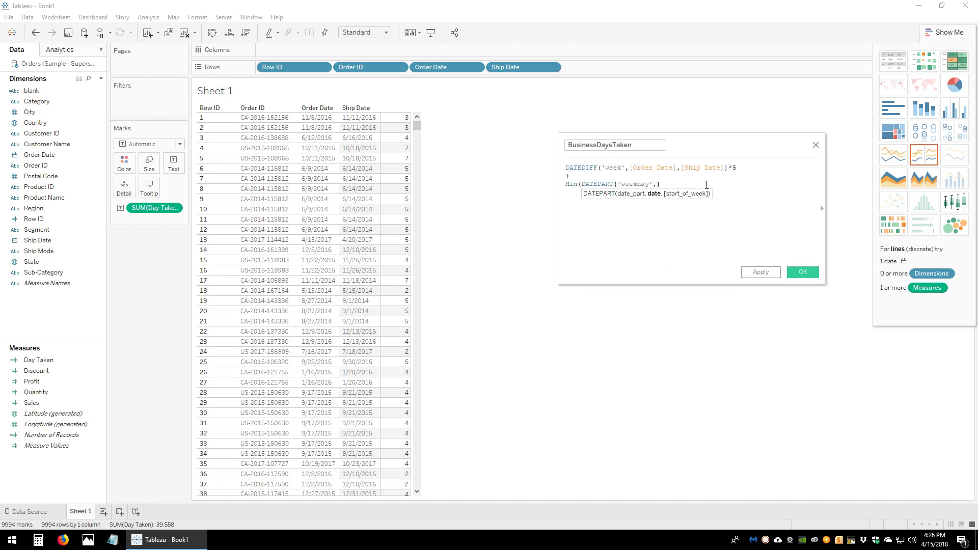
# - Use [Ship Date] as the DATEPART date and 6 as the second value of the MIN function
pyautogui.write('[Ship Date]')
pyautogui.write(',')
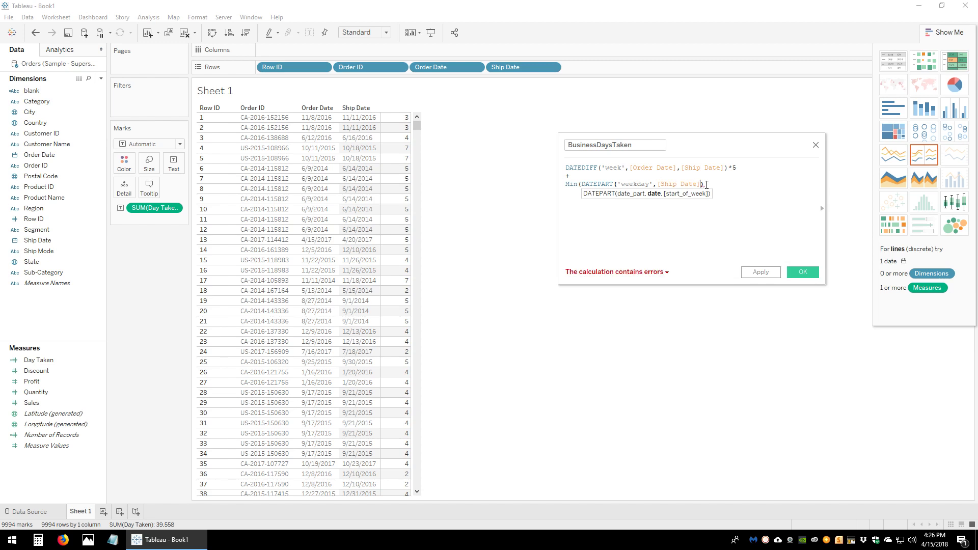
pyautogui.press('BackSpace')
pyautogui.write('),')
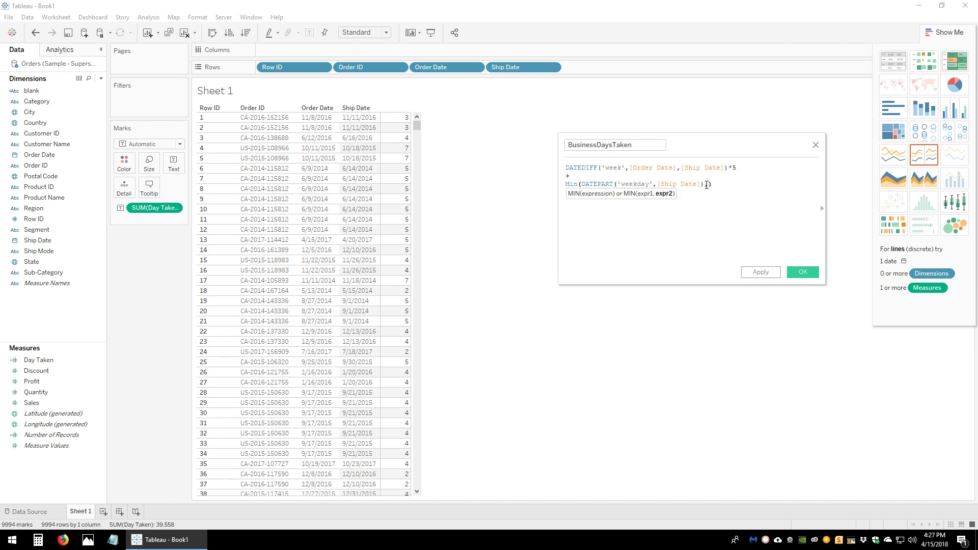
pyautogui.write('6')
pyautogui.press('Return')
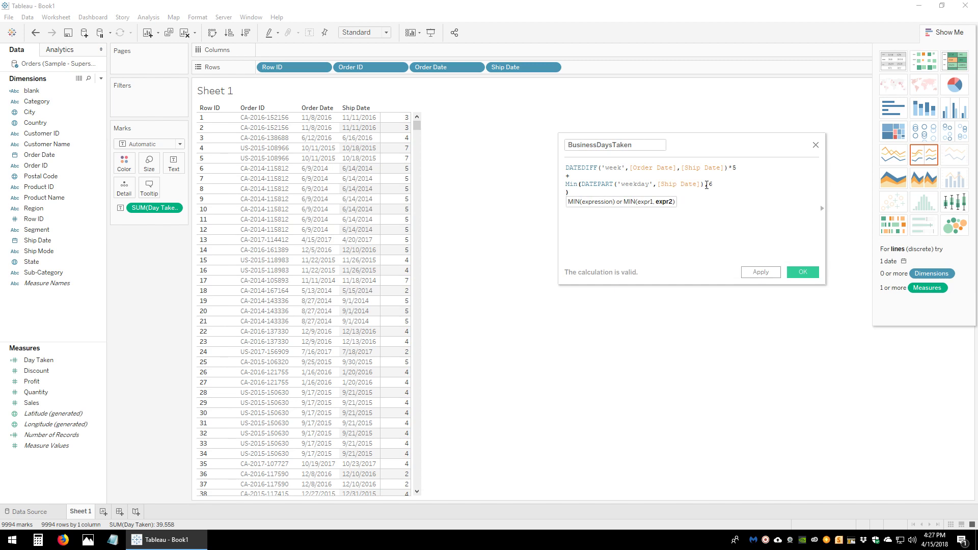
# - Put a minus sign on its own line and begin a second MIN containing DATEPART with 'weekday' as the date part
pyautogui.write('-')
pyautogui.press('Return')
pyautogui.write('Min(Da')
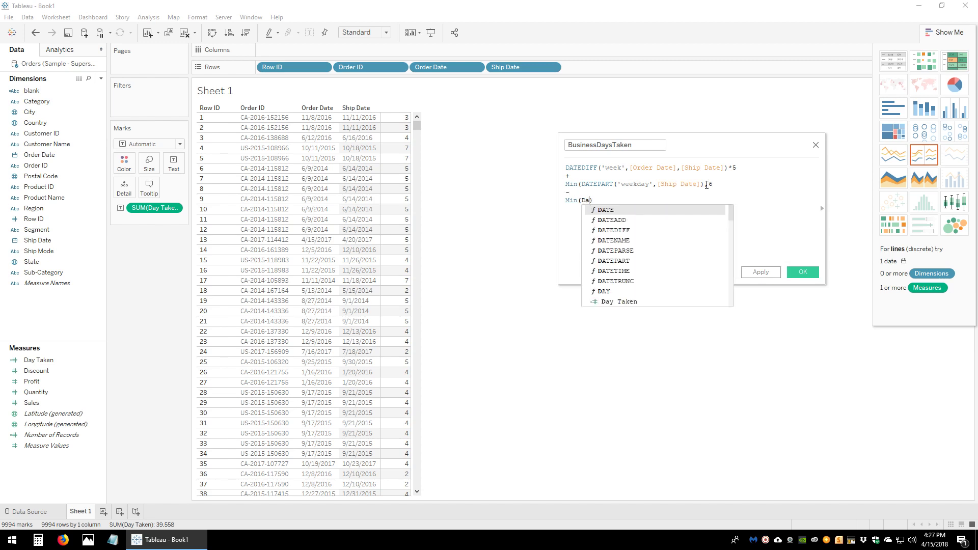
pyautogui.write('tepart')
pyautogui.press('Return')
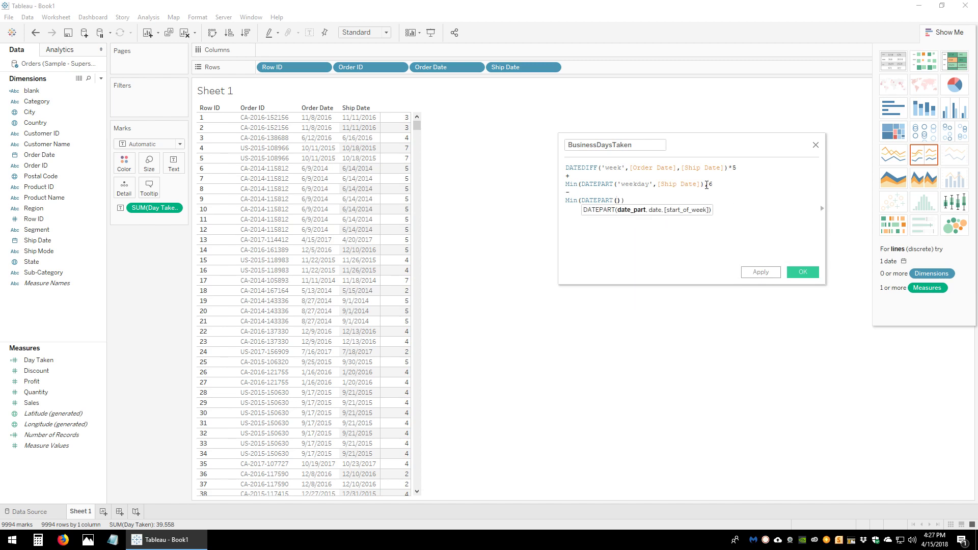
pyautogui.write("'weekday'")
pyautogui.write(',')
# - Use [Order Date] as the second DATEPART's date, close DATEPART after it, and make 6 the second MIN value
pyautogui.write('[Ord')
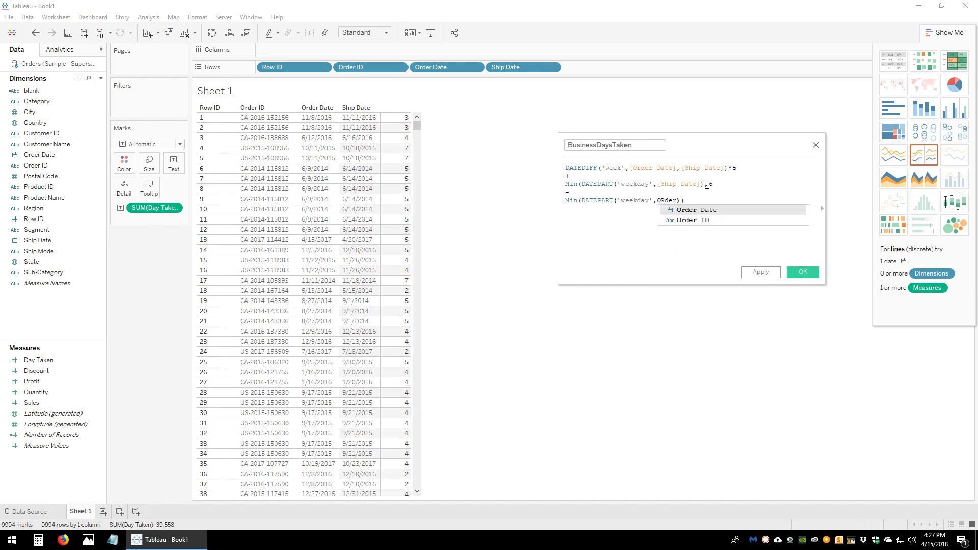
pyautogui.press('Return')
pyautogui.write(')')
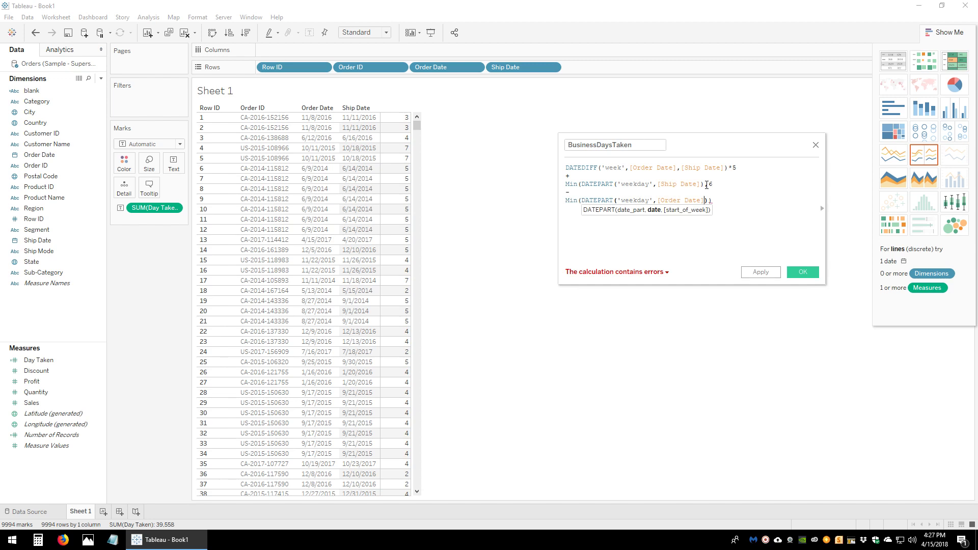
pyautogui.write(',6')
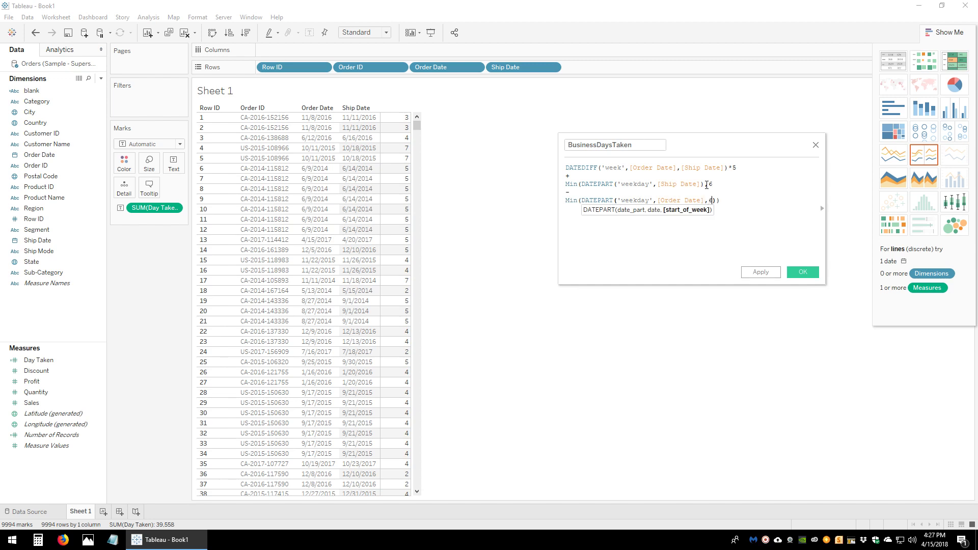
pyautogui.write(')')
pyautogui.press('BackSpace')
pyautogui.write(',')
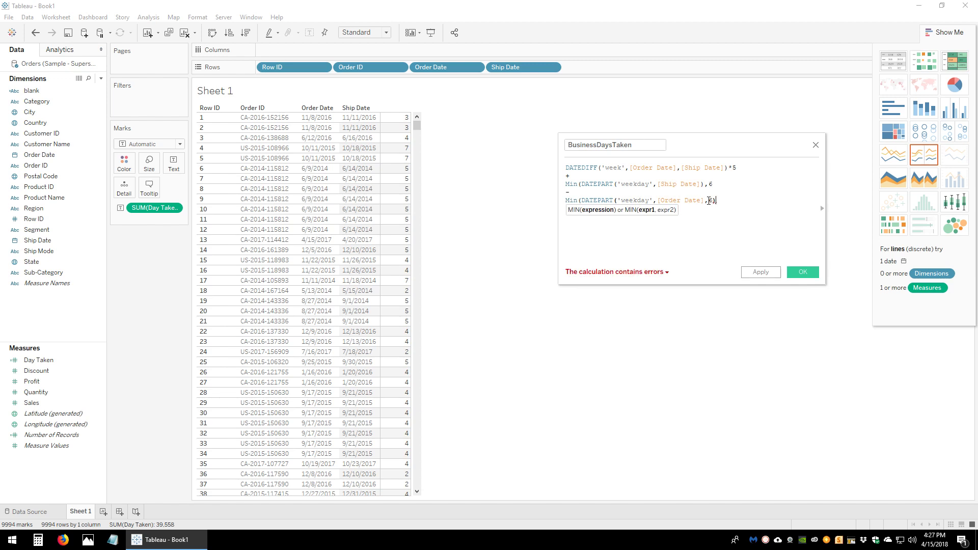
pyautogui.click(707, 200)
pyautogui.write(')')
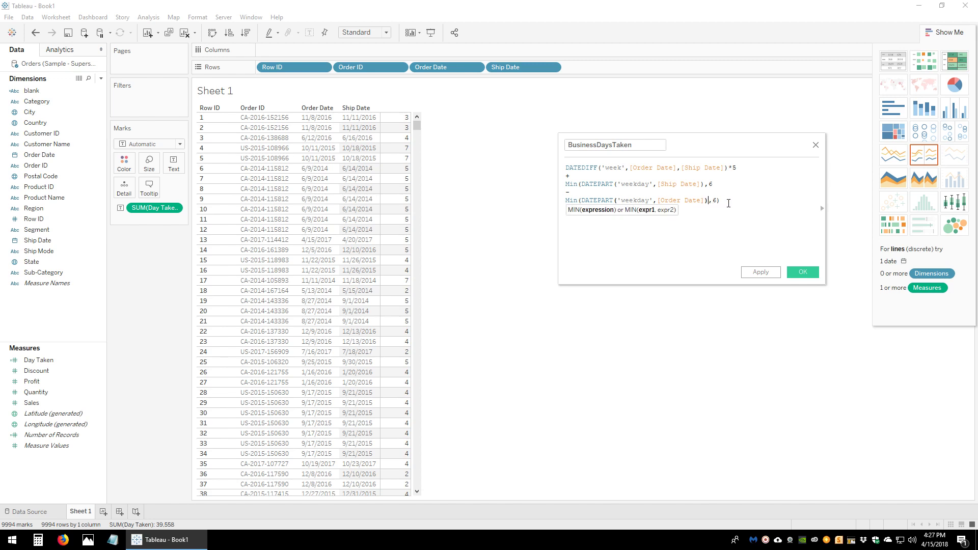
pyautogui.press('BackSpace')
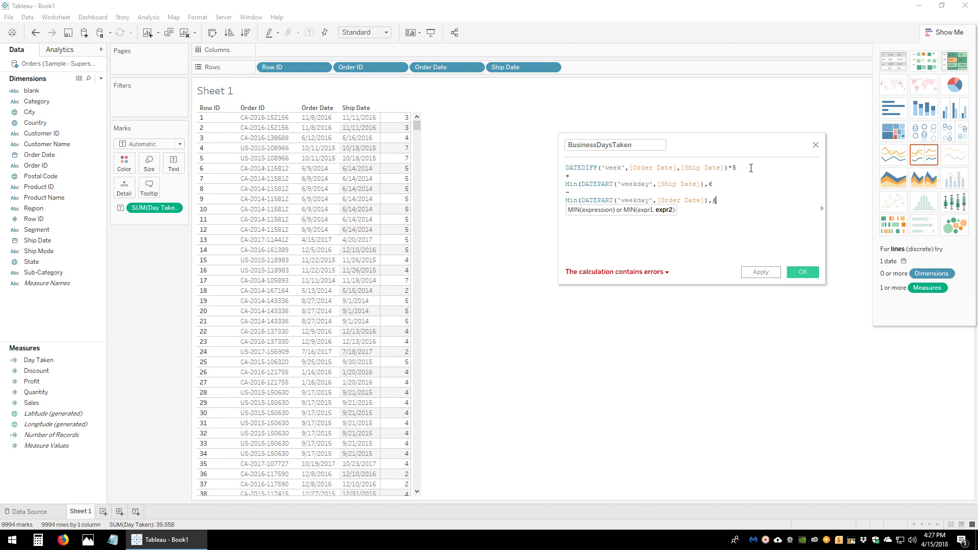
# - Add the missing closing parentheses to both MIN functions in the formula
pyautogui.click(716, 184)
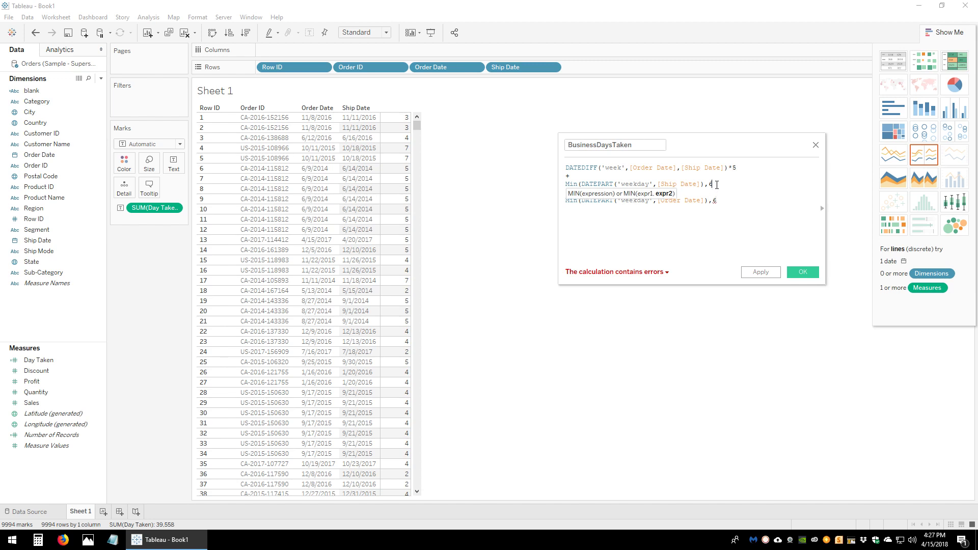
pyautogui.write(')')
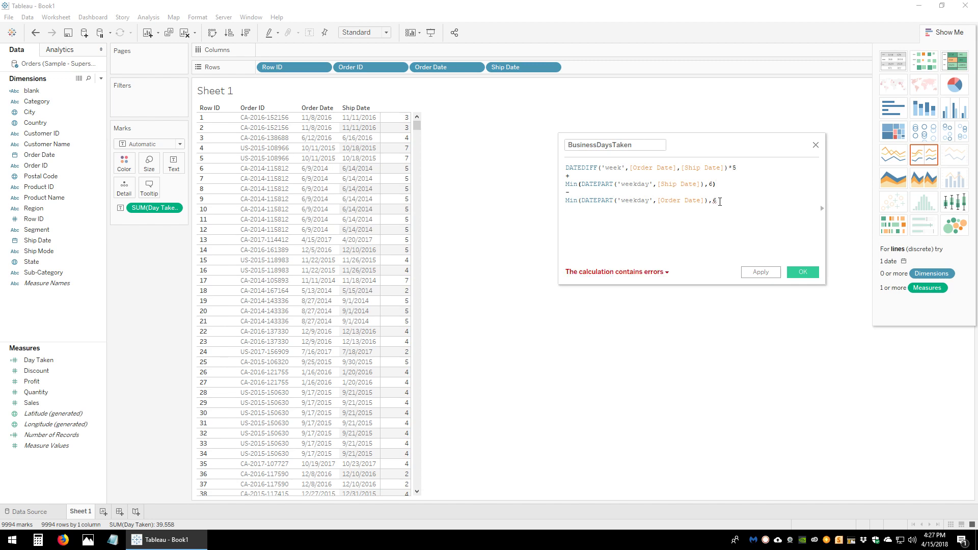
pyautogui.click(720, 201)
pyautogui.write(')')
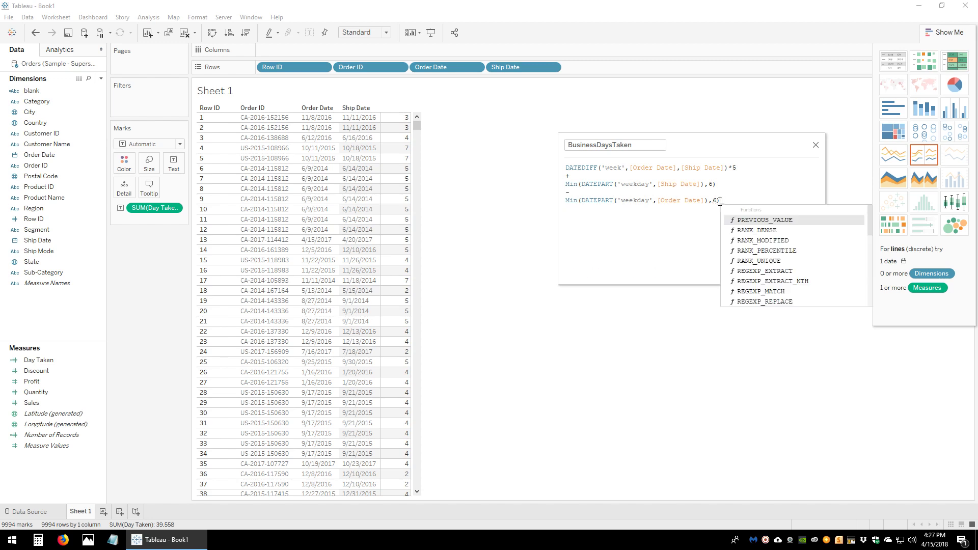
pyautogui.press('Escape')
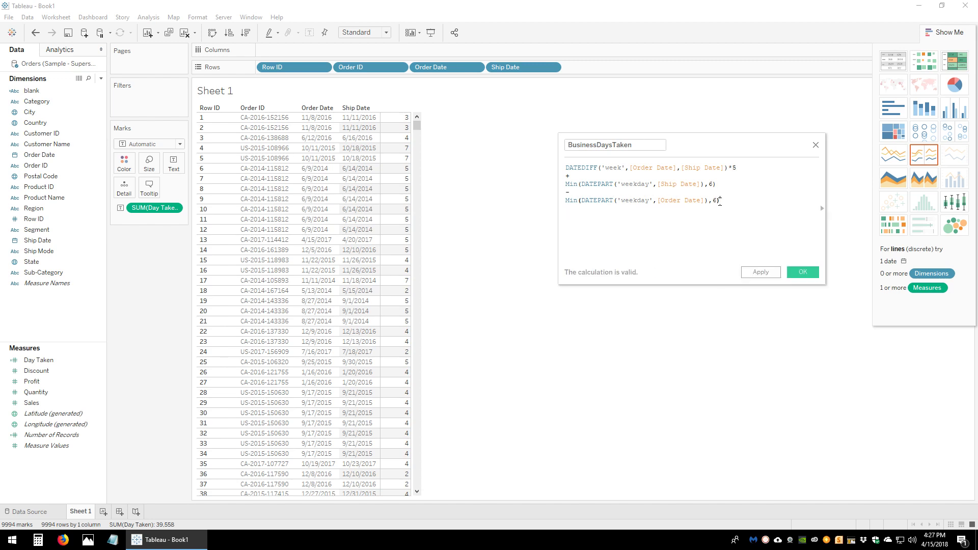
# - Review the finished BusinessDaysTaken formula and how each part uses Order Date and Ship Date
pyautogui.press('Return')
pyautogui.moveTo(733, 203); pyautogui.dragTo(565, 166)
pyautogui.click(736, 208)
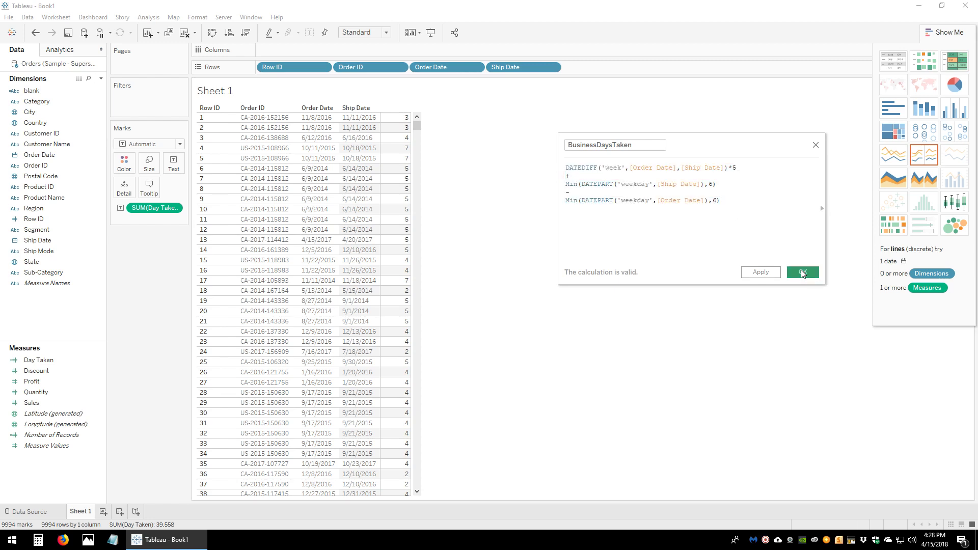
pyautogui.moveTo(677, 168)
pyautogui.mouseDown()
pyautogui.moveTo(630, 168)
pyautogui.moveTo(727, 169)
pyautogui.mouseUp()
pyautogui.click(705, 189)
pyautogui.moveTo(700, 185)
pyautogui.mouseDown()
pyautogui.moveTo(660, 184)
pyautogui.moveTo(675, 202)
pyautogui.moveTo(705, 202)
pyautogui.mouseUp()
pyautogui.click(658, 201)
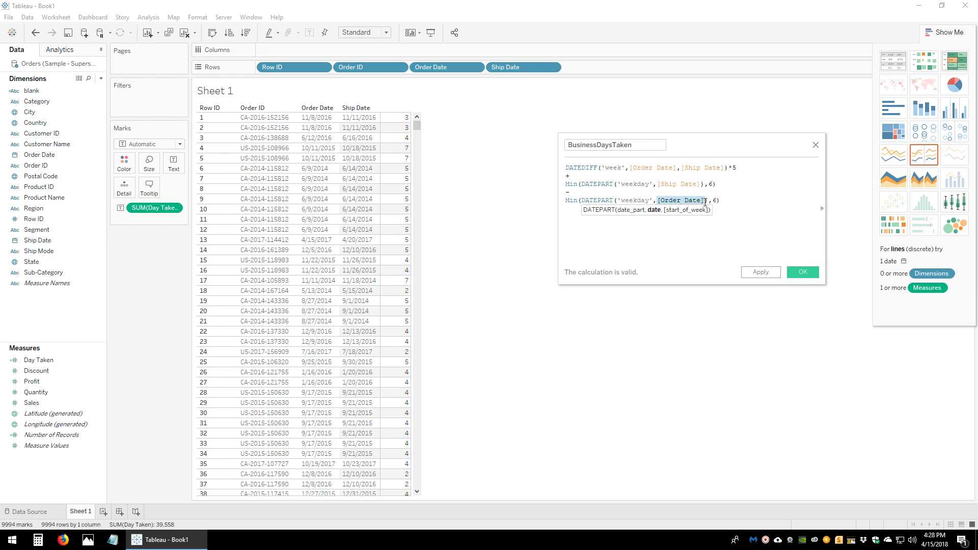
pyautogui.click(729, 201)
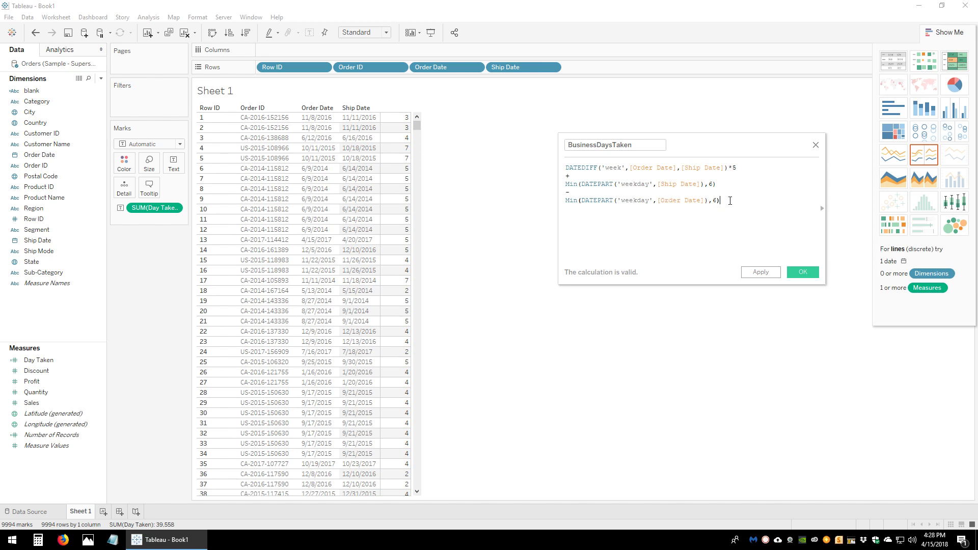
# - Save the BusinessDaysTaken calculation and add it to the table as a column alongside Day Taken
pyautogui.click(802, 273)
pyautogui.moveTo(68, 364); pyautogui.dragTo(404, 164)
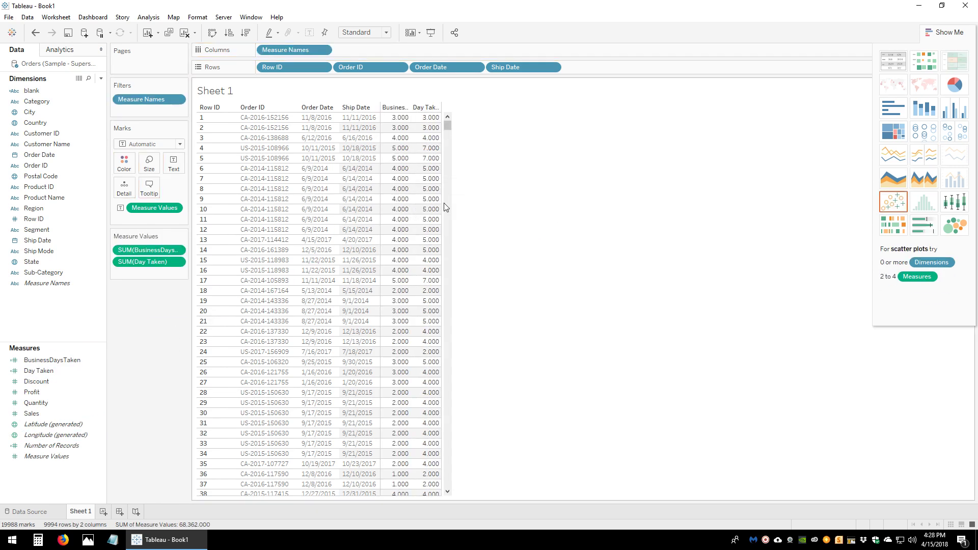
# - Place BusinessDaysTaken after Day Taken in the table and widen the measure columns so their full headers fit
pyautogui.moveTo(436, 190)
pyautogui.moveTo(171, 249); pyautogui.dragTo(170, 273)
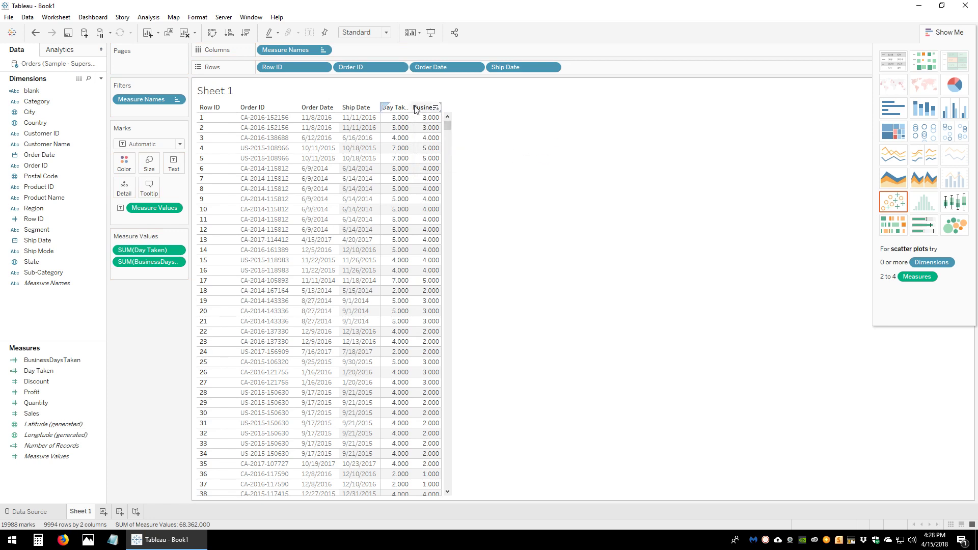
pyautogui.moveTo(410, 105); pyautogui.dragTo(452, 107)
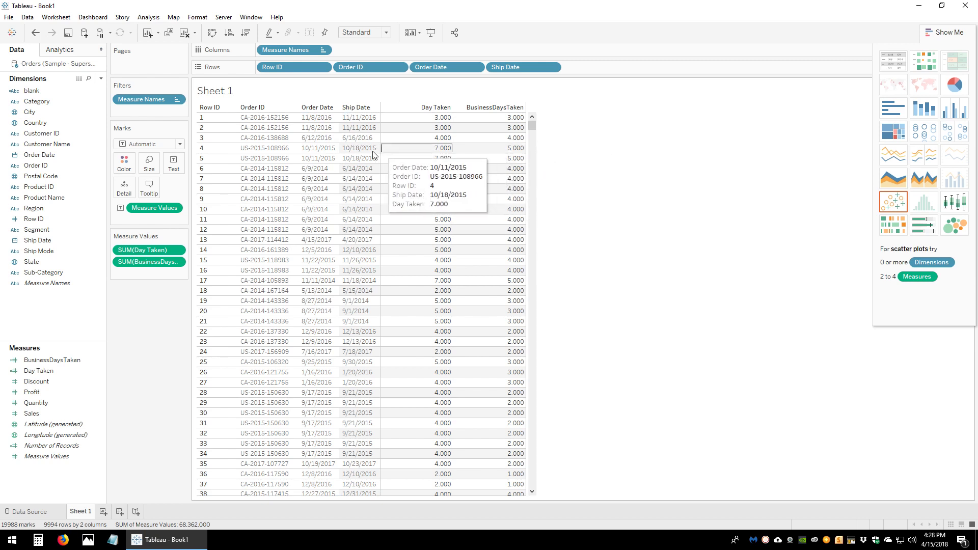
# - Examine row 4's Order Date and Ship Date together with its Day Taken and BusinessDaysTaken values
pyautogui.click(277, 148)
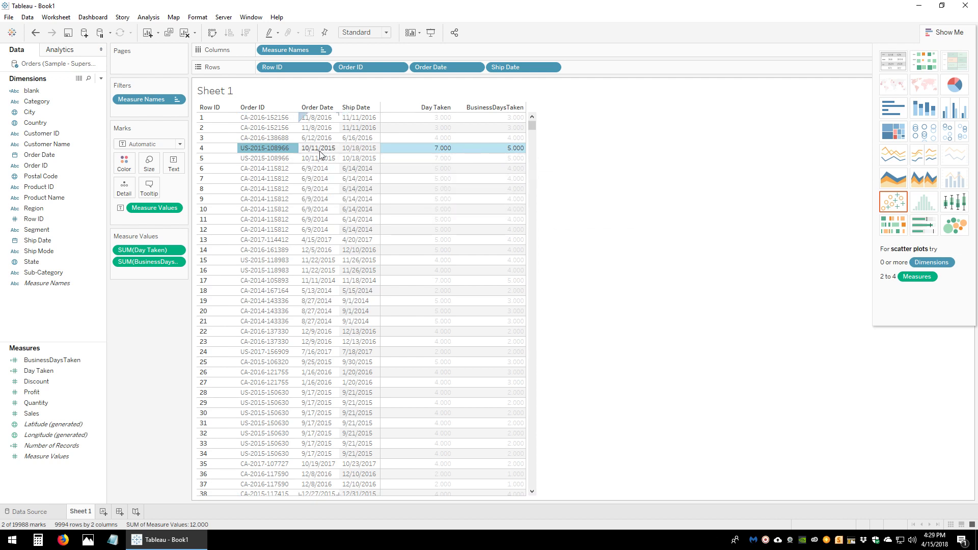
pyautogui.click(354, 150)
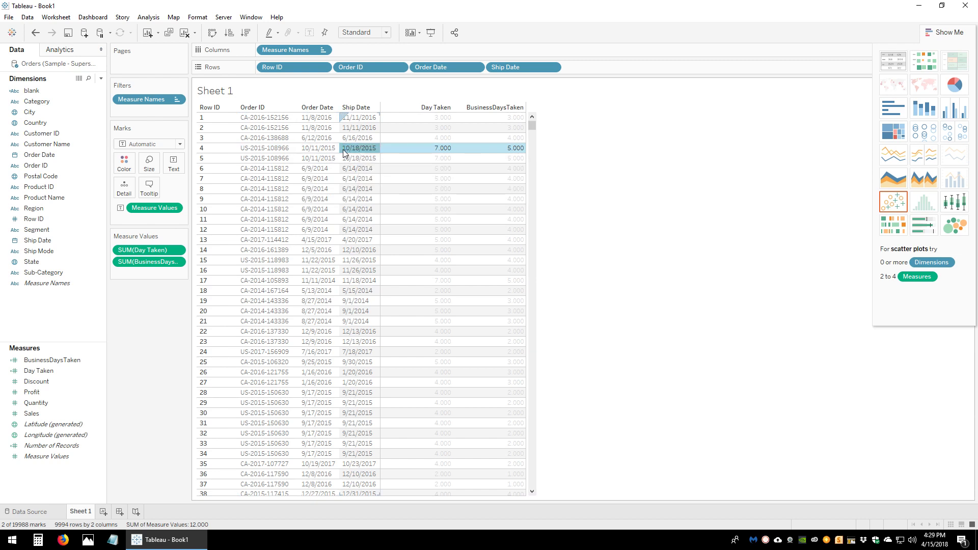
pyautogui.moveTo(442, 154)
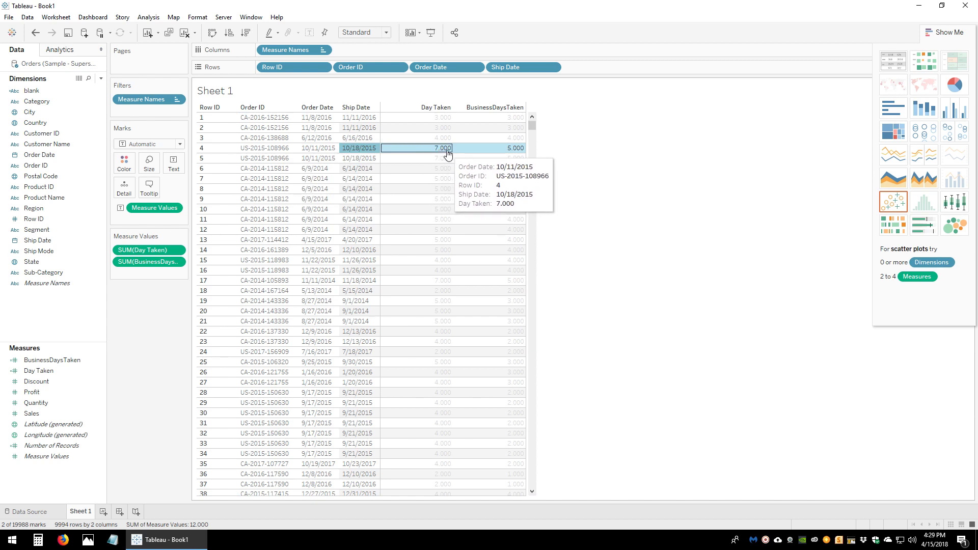
pyautogui.click(444, 155)
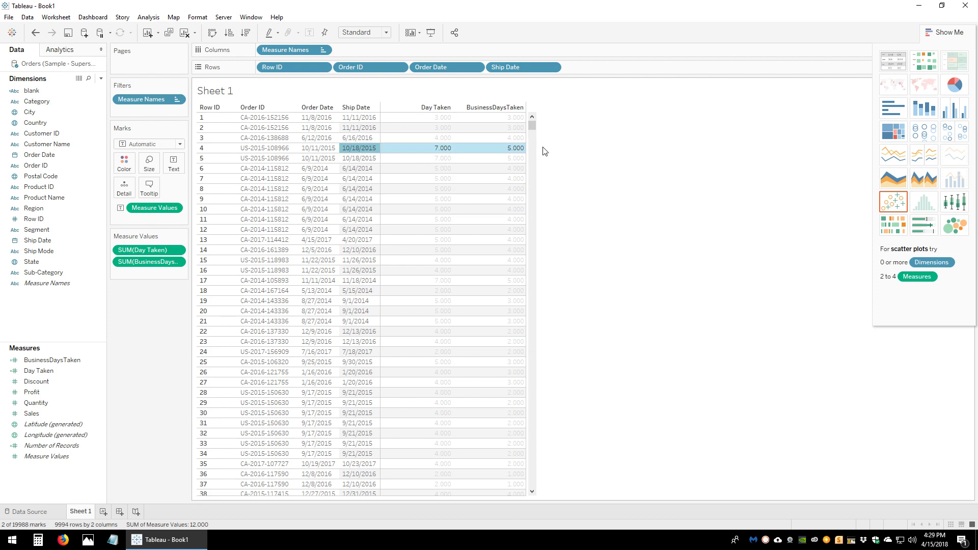
pyautogui.moveTo(522, 153)
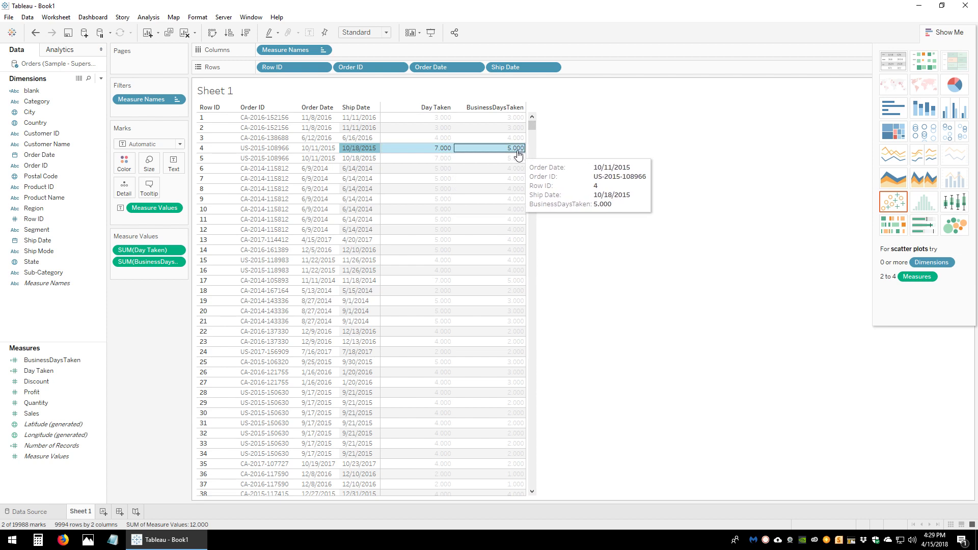
# - Open the Windows taskbar calendar and go to October 2015
pyautogui.click(934, 539)
pyautogui.click(934, 347)
pyautogui.click(934, 347)
pyautogui.click(934, 347)
pyautogui.click(840, 348)
pyautogui.click(826, 353)
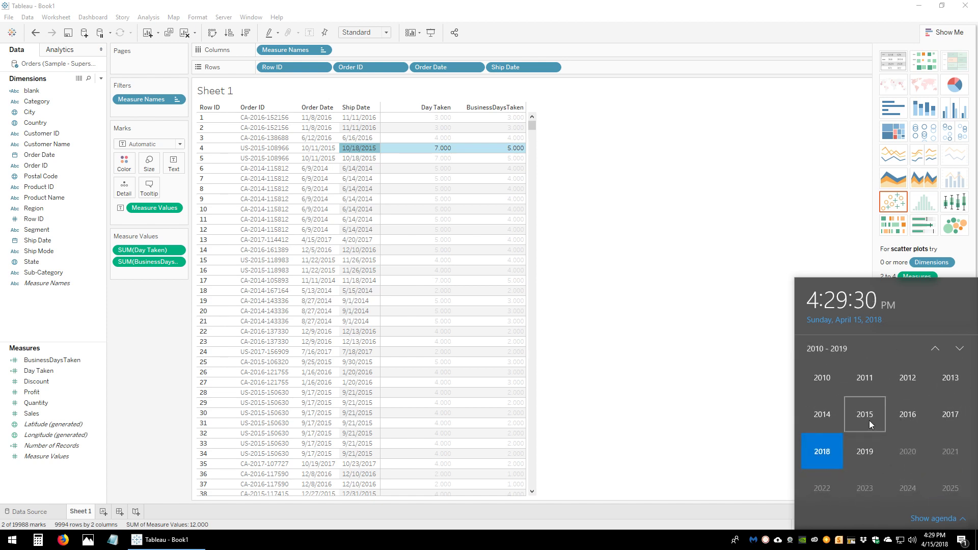
pyautogui.click(869, 420)
pyautogui.click(861, 451)
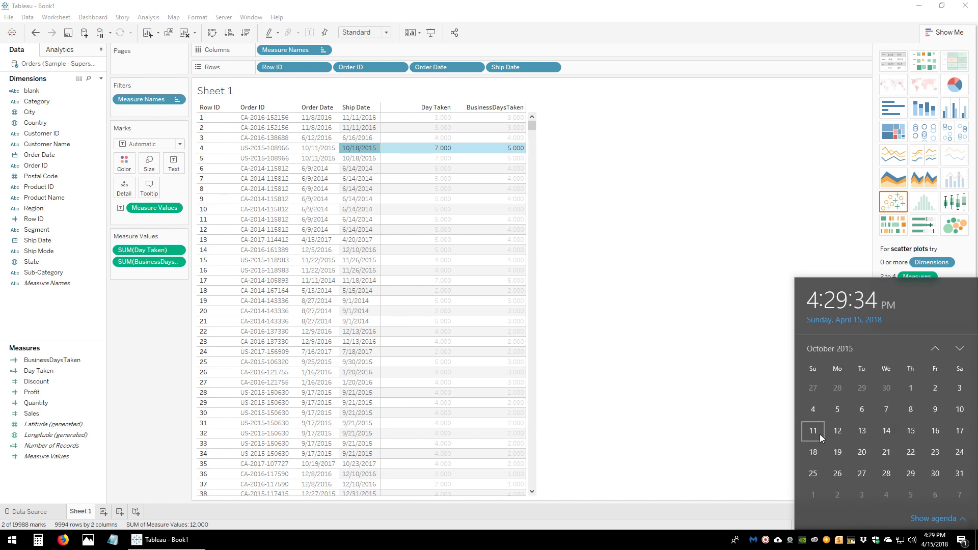
# - Check row 4's dates, October 11 and 18, on the calendar and count the weekdays from October 12 to 16
pyautogui.click(822, 434)
pyautogui.click(812, 452)
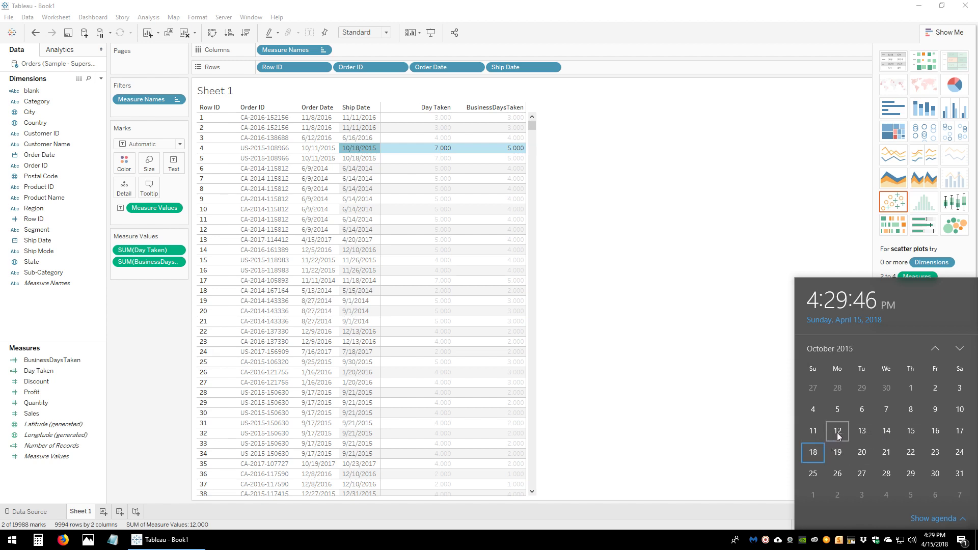
pyautogui.click(837, 432)
pyautogui.click(864, 433)
pyautogui.click(897, 433)
pyautogui.click(911, 433)
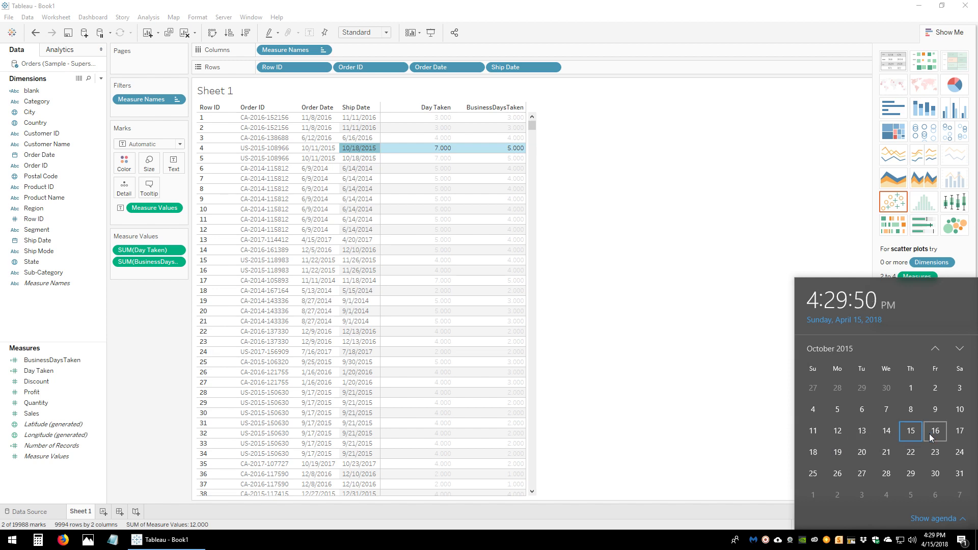
pyautogui.click(933, 433)
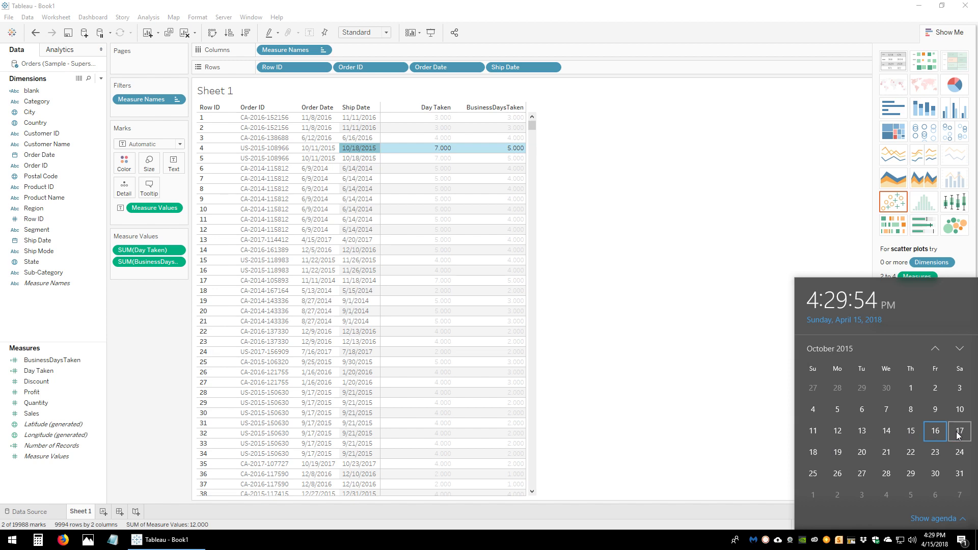
# - Compare row 4's BusinessDaysTaken value with the calendar count, and clear the table selection
pyautogui.moveTo(521, 153)
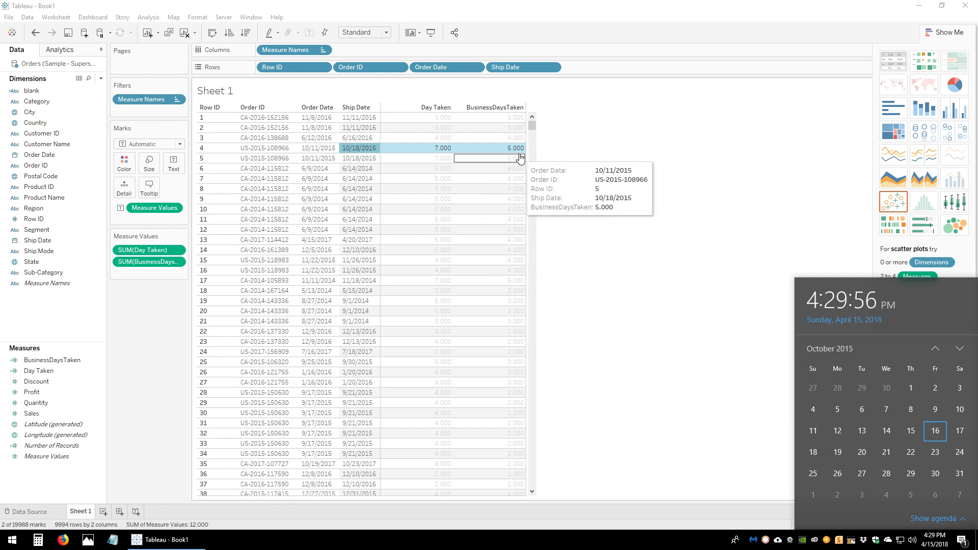
pyautogui.click(519, 149)
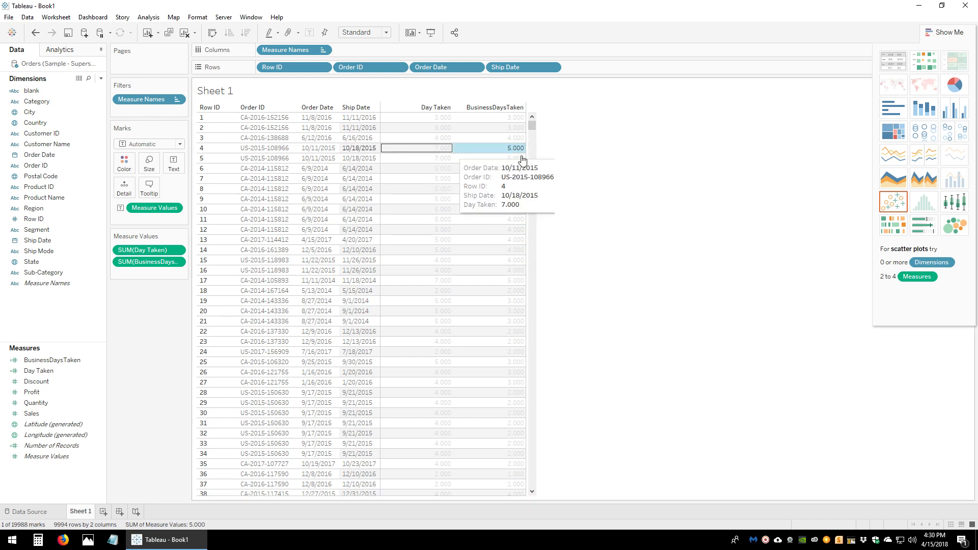
pyautogui.click(578, 183)
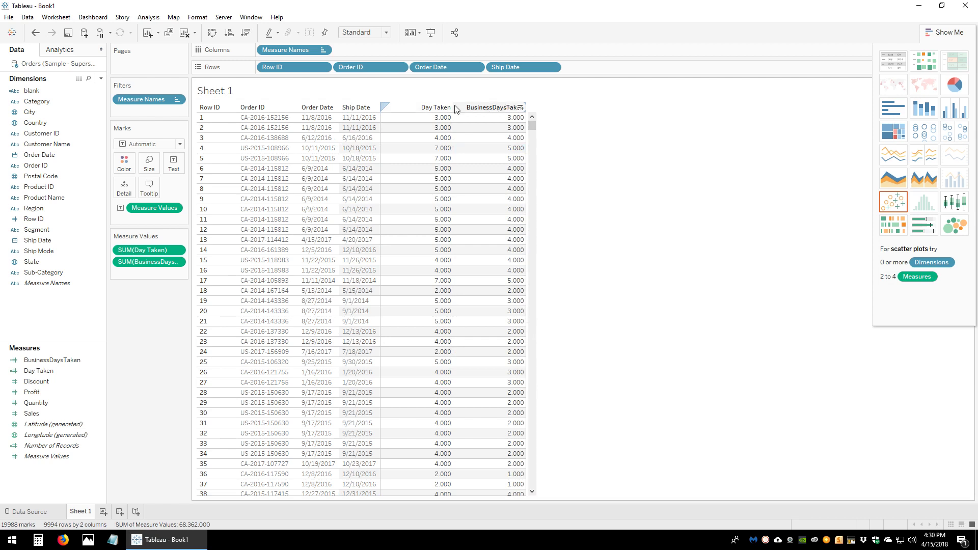
# - Sort the table in descending order by Day Taken
pyautogui.rightClick(435, 108)
pyautogui.press('Escape')
pyautogui.press('Escape')
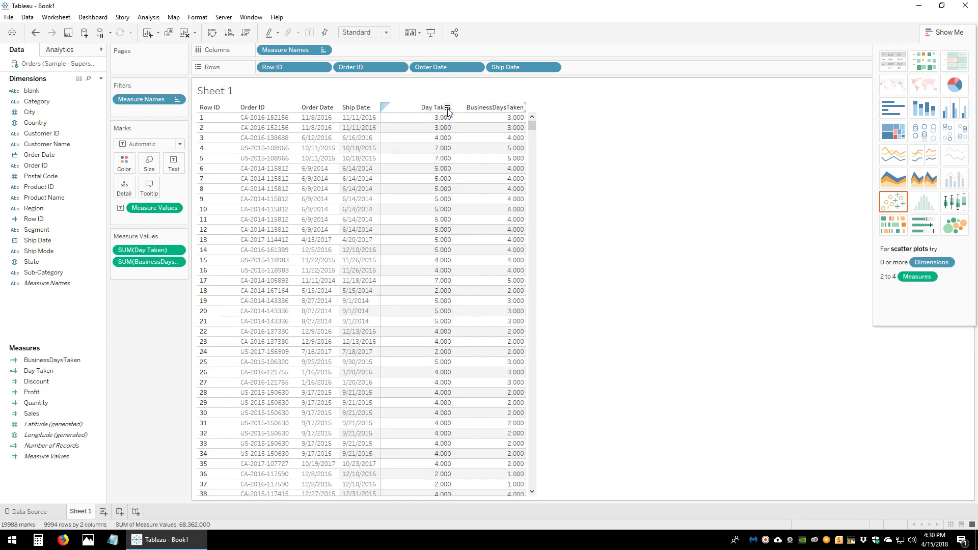
pyautogui.click(448, 108)
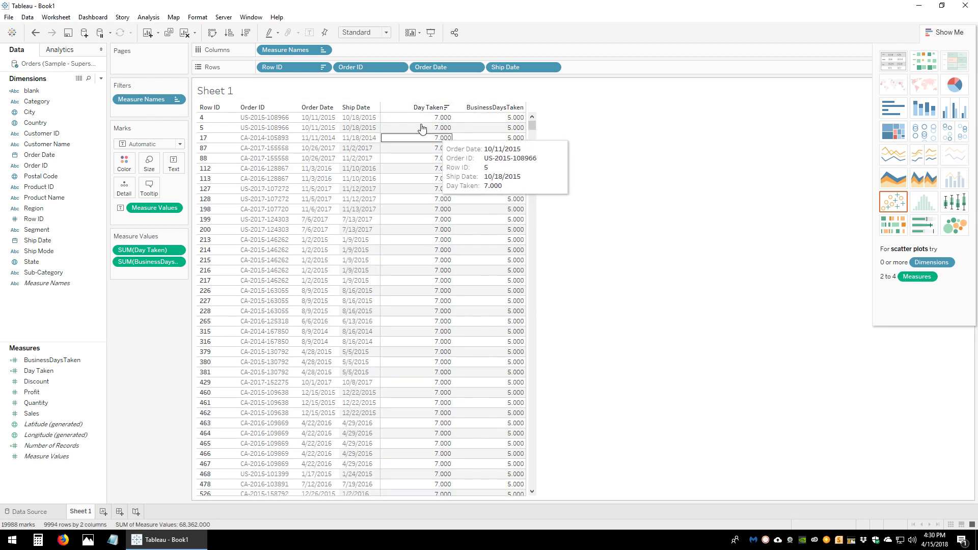
# - Highlight row 87's Order Date and bring up October 2017 in the Windows taskbar calendar to check it
pyautogui.click(321, 151)
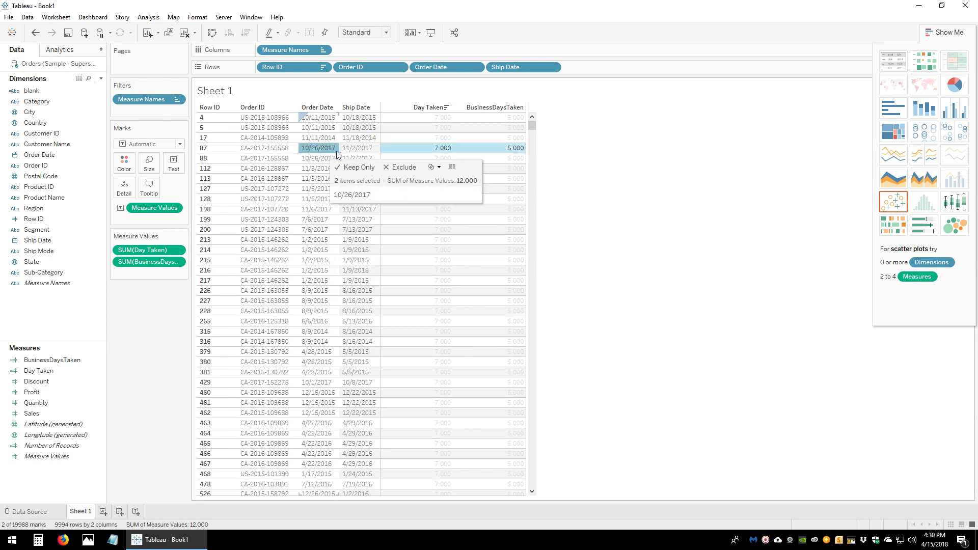
pyautogui.moveTo(448, 156)
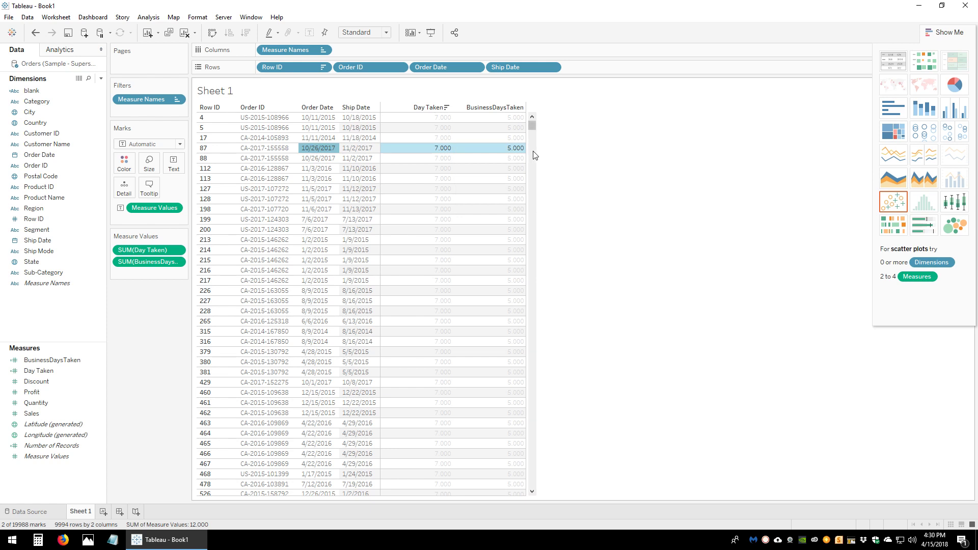
pyautogui.click(934, 539)
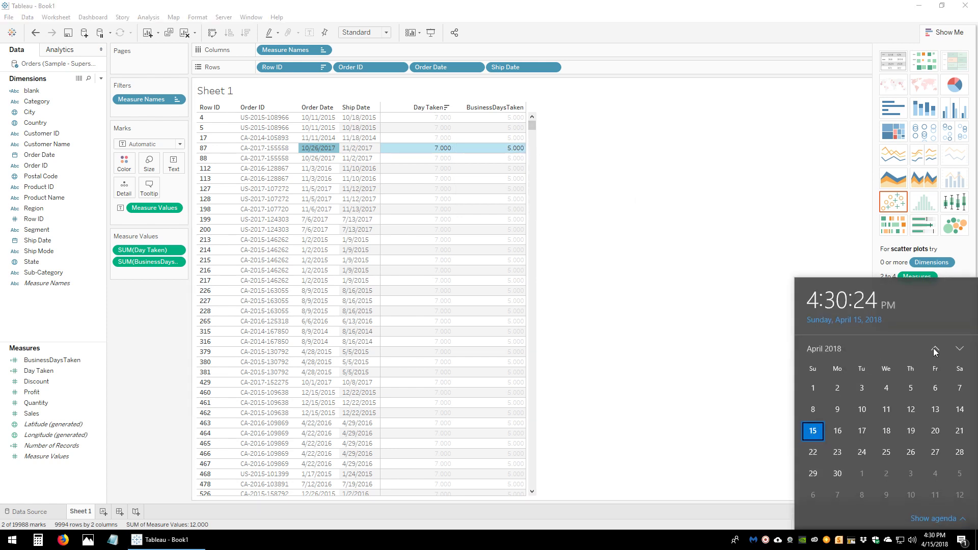
pyautogui.click(829, 347)
pyautogui.click(830, 348)
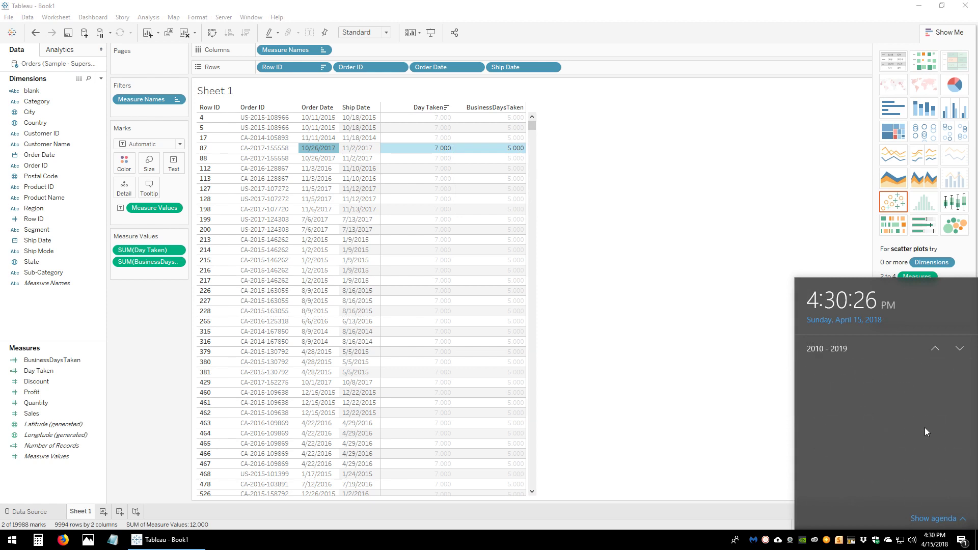
pyautogui.click(949, 419)
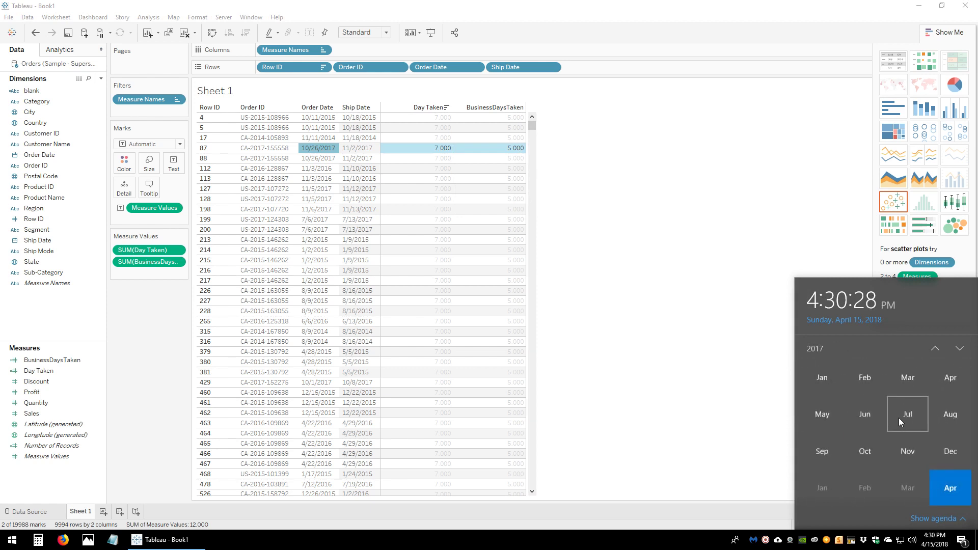
pyautogui.click(884, 456)
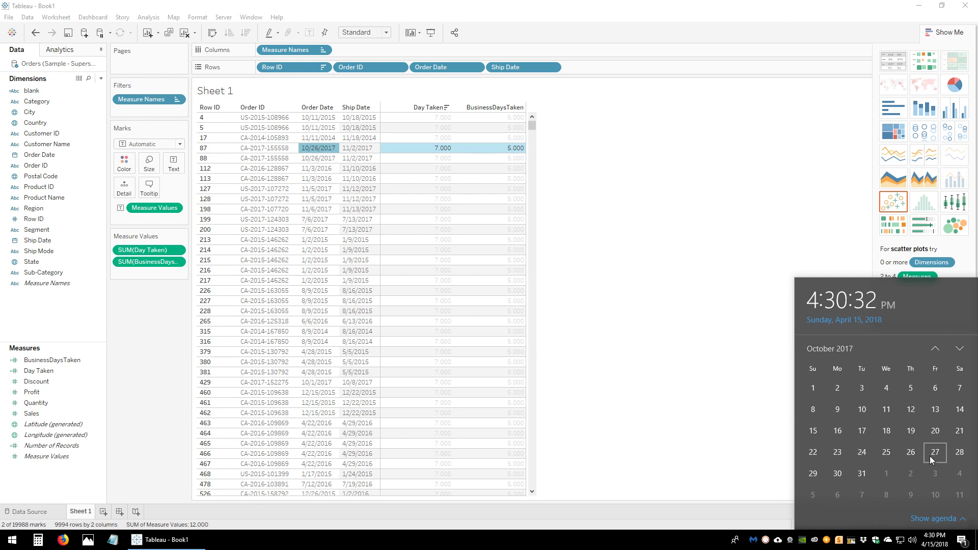
# - Count the weekdays after October 26 through November 2, 2017 on the calendar and compare with row 87's BusinessDaysTaken
pyautogui.click(912, 455)
pyautogui.click(933, 454)
pyautogui.click(842, 475)
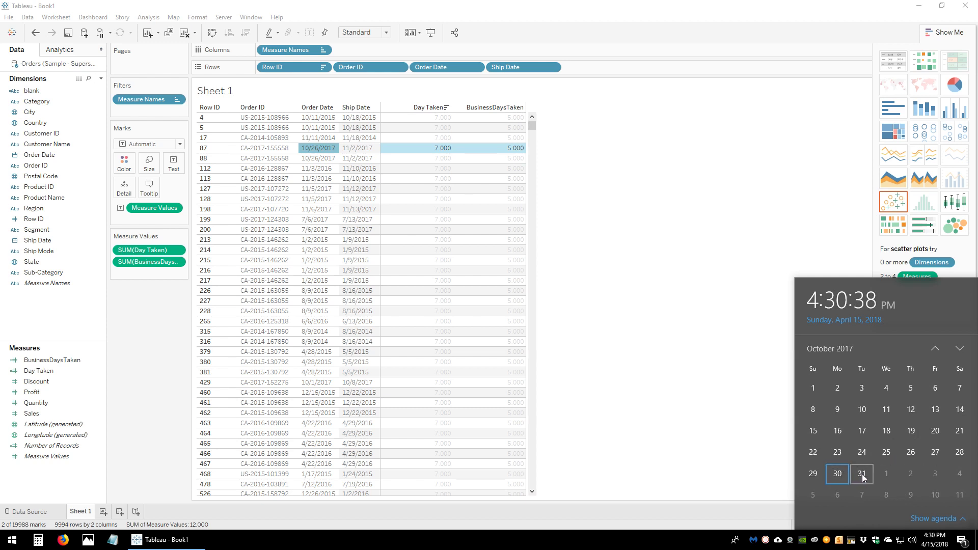
pyautogui.click(862, 475)
pyautogui.click(886, 475)
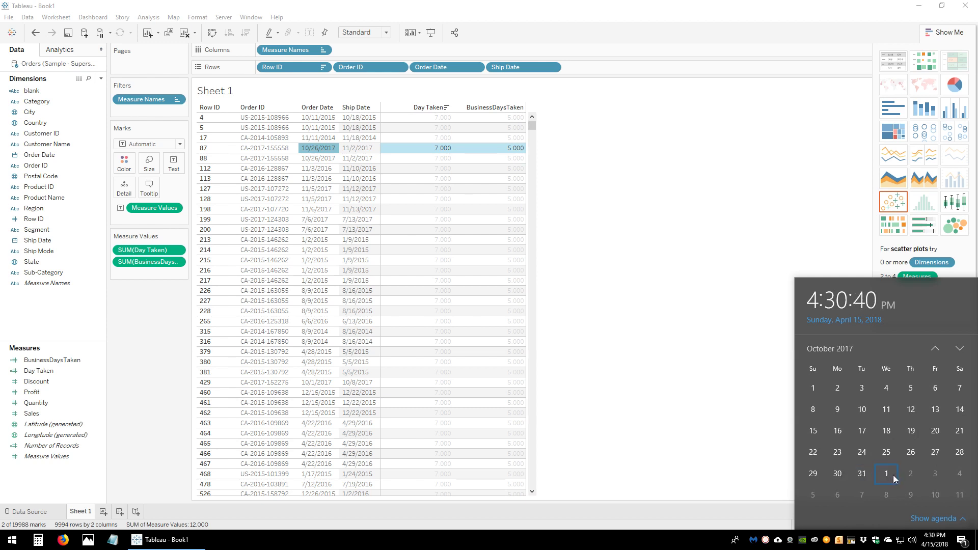
pyautogui.click(910, 476)
pyautogui.moveTo(520, 152)
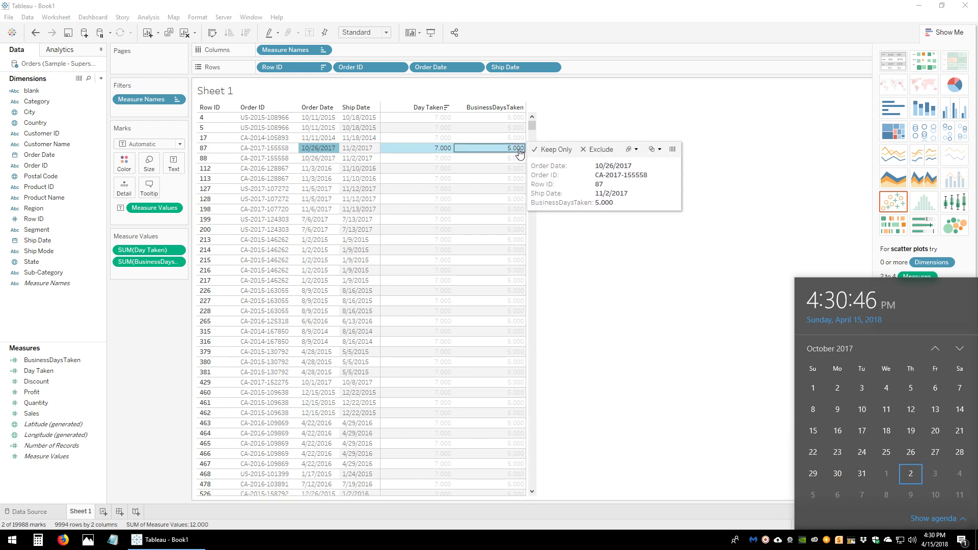
pyautogui.click(320, 148)
pyautogui.click(419, 148)
# - Find row 4881 further down the table and examine its dates, Day Taken and BusinessDaysTaken
pyautogui.scroll(-10, 430, 479)
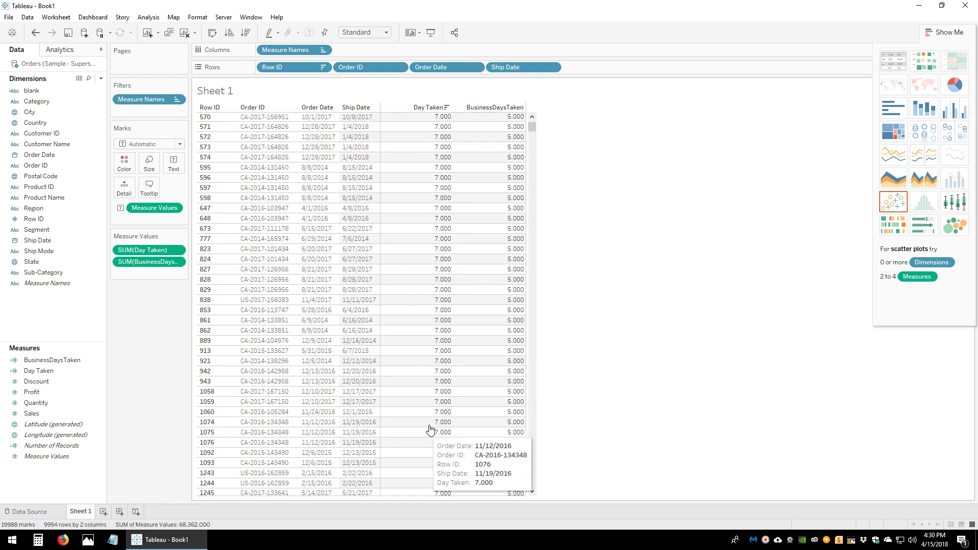
pyautogui.moveTo(529, 129); pyautogui.dragTo(530, 383)
pyautogui.click(308, 248)
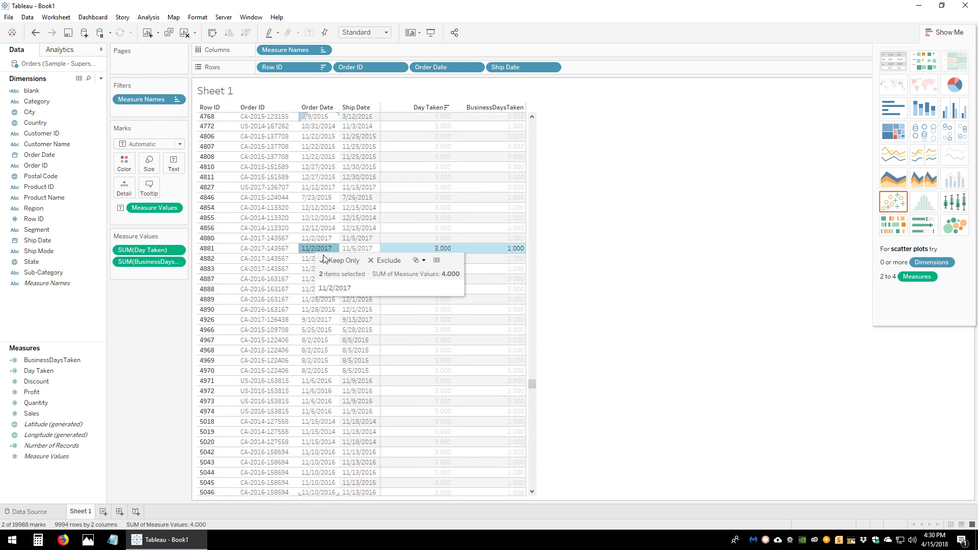
pyautogui.click(279, 251)
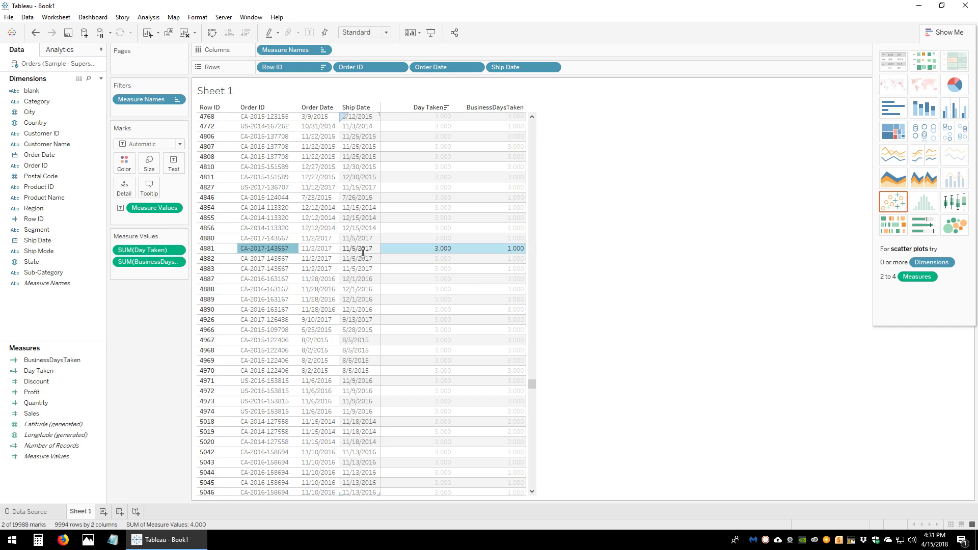
pyautogui.moveTo(431, 256)
pyautogui.moveTo(489, 255)
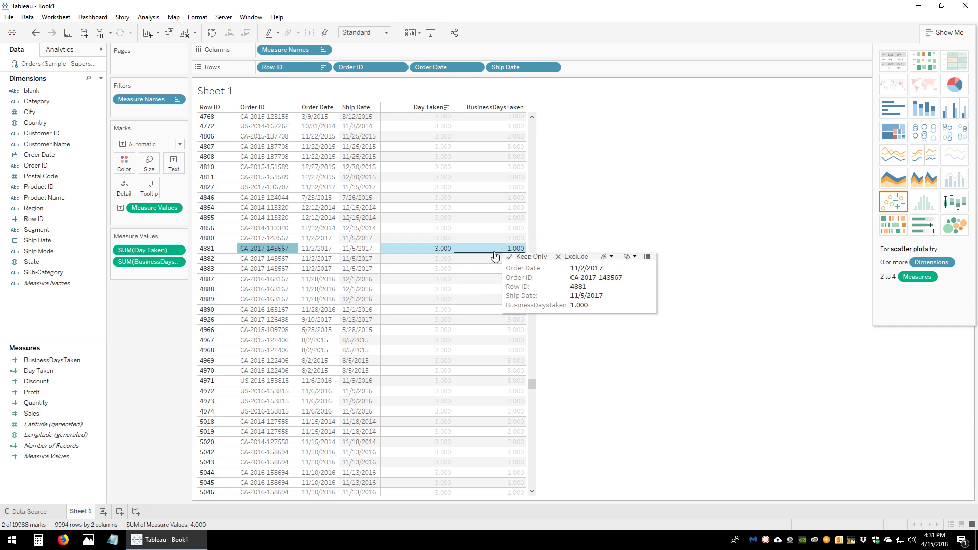
# - Open the Windows taskbar calendar and go to November 2017
pyautogui.click(934, 540)
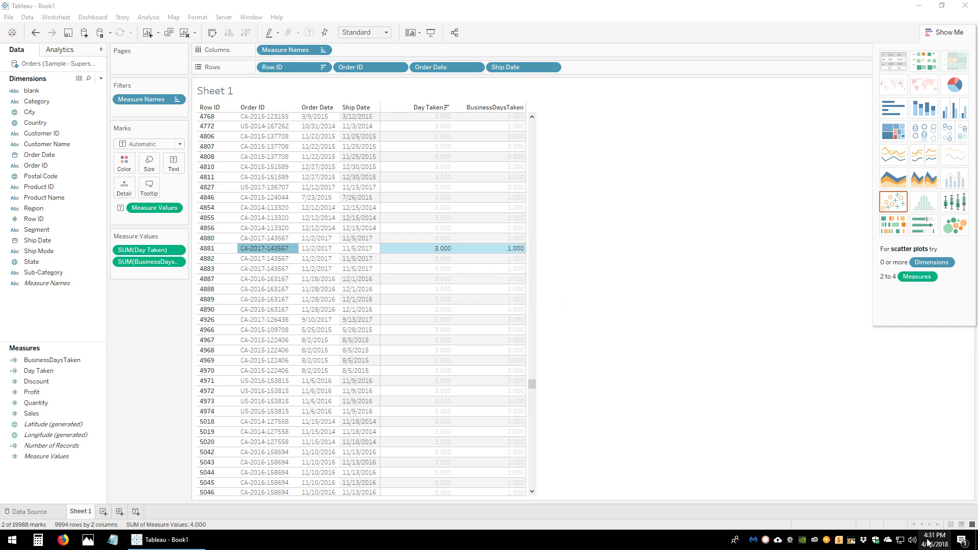
pyautogui.click(835, 349)
pyautogui.click(830, 350)
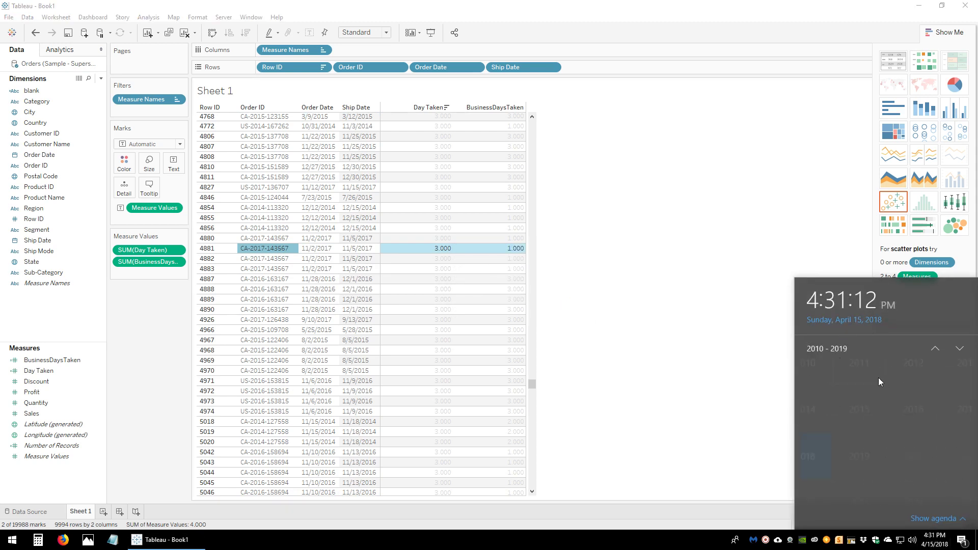
pyautogui.click(945, 419)
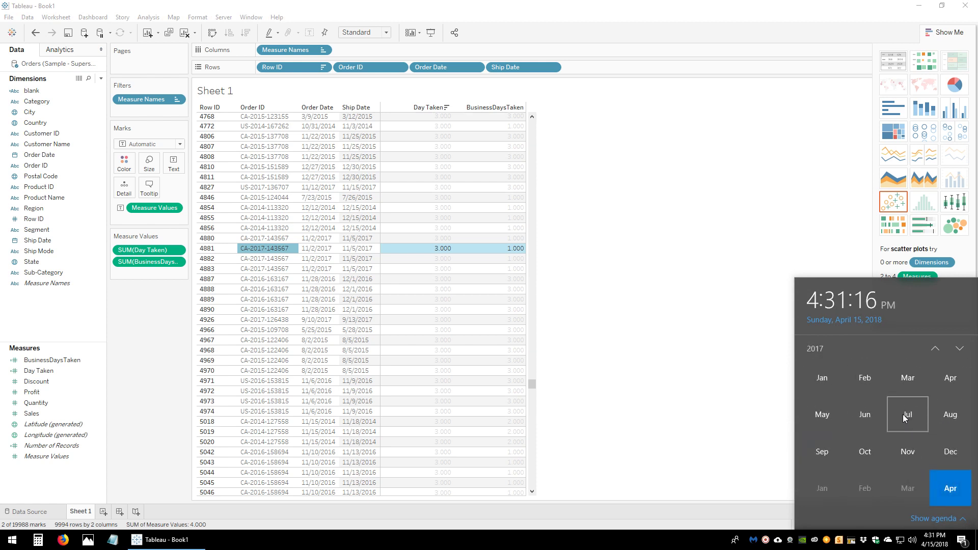
pyautogui.click(906, 455)
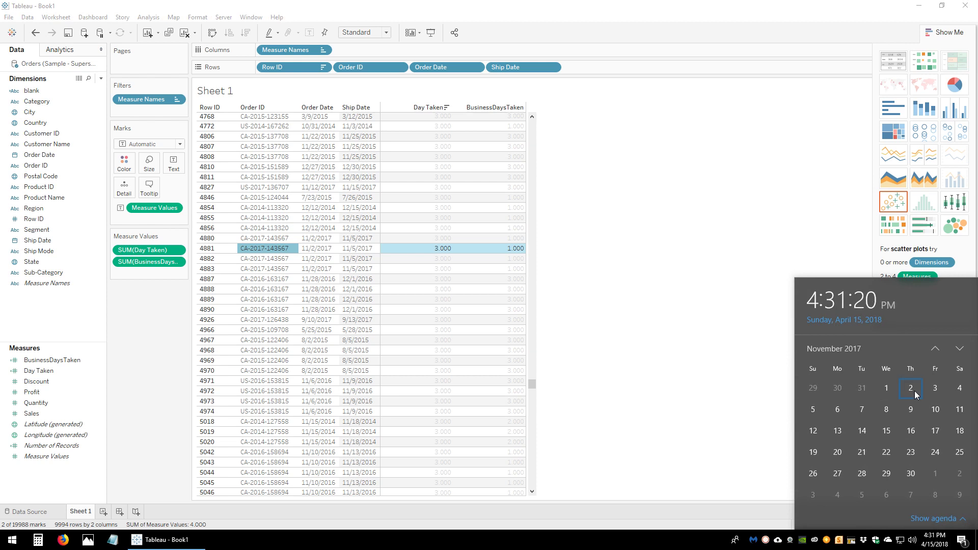
# - Count the weekdays between November 2 and 5 on the calendar and compare with row 4881's BusinessDaysTaken
pyautogui.click(818, 407)
pyautogui.click(918, 391)
pyautogui.click(936, 389)
pyautogui.click(911, 390)
pyautogui.click(928, 391)
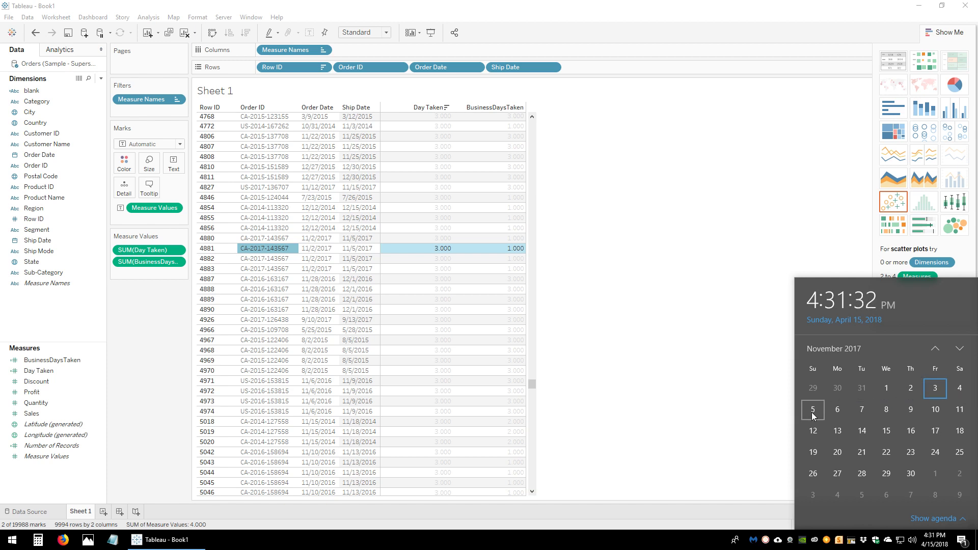
pyautogui.moveTo(516, 250)
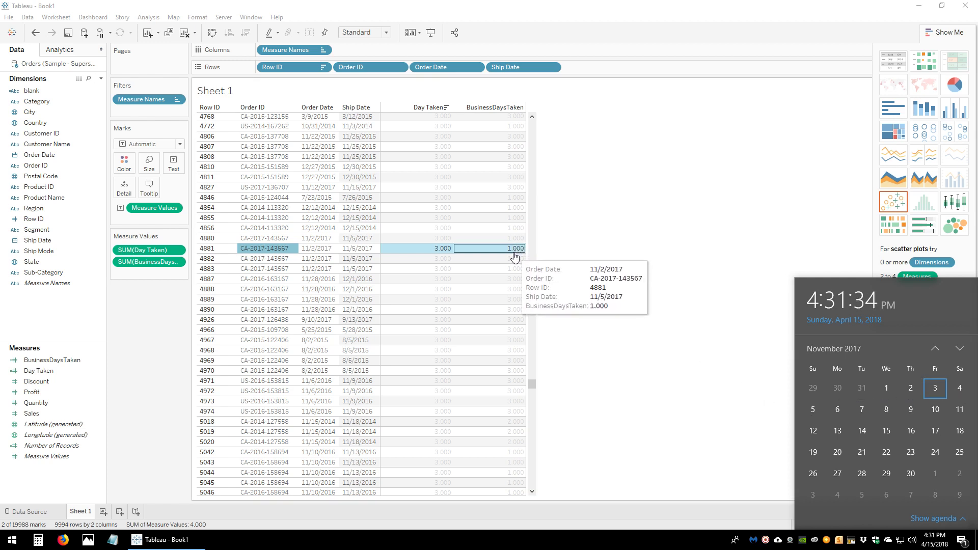
pyautogui.click(279, 253)
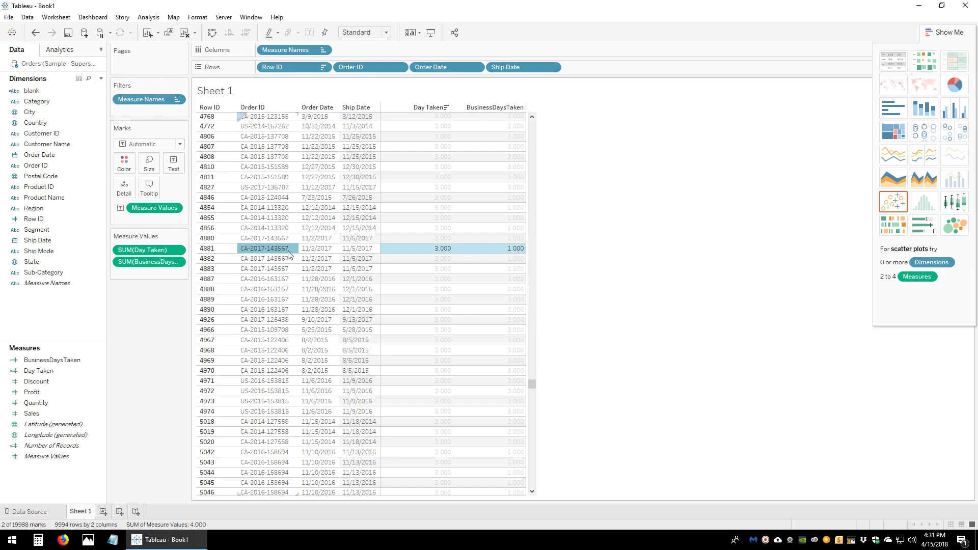
# - Restore the Tableau window to a smaller size and open the BusinessDaysTaken calculation for editing, with its editor over the sheet
pyautogui.moveTo(538, 5); pyautogui.dragTo(413, 35)
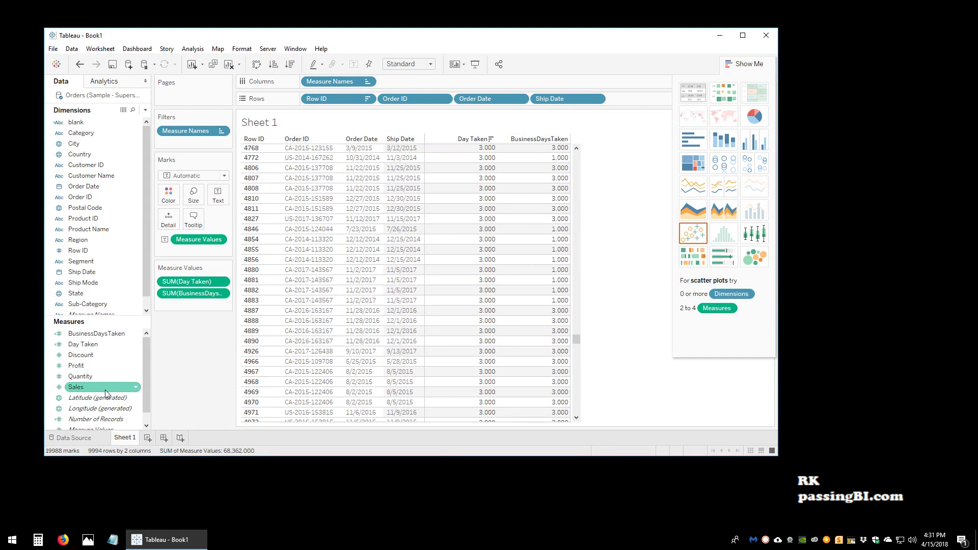
pyautogui.rightClick(102, 338)
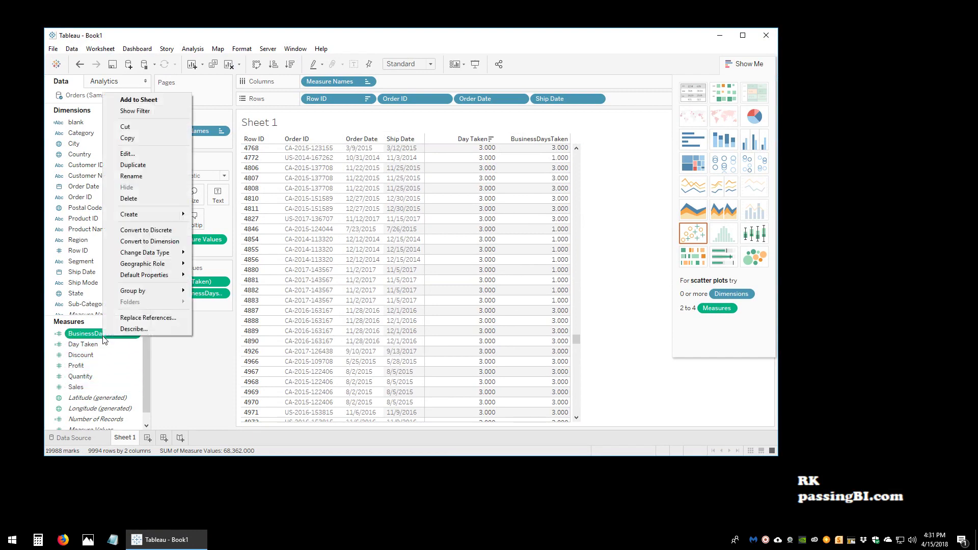
pyautogui.click(135, 155)
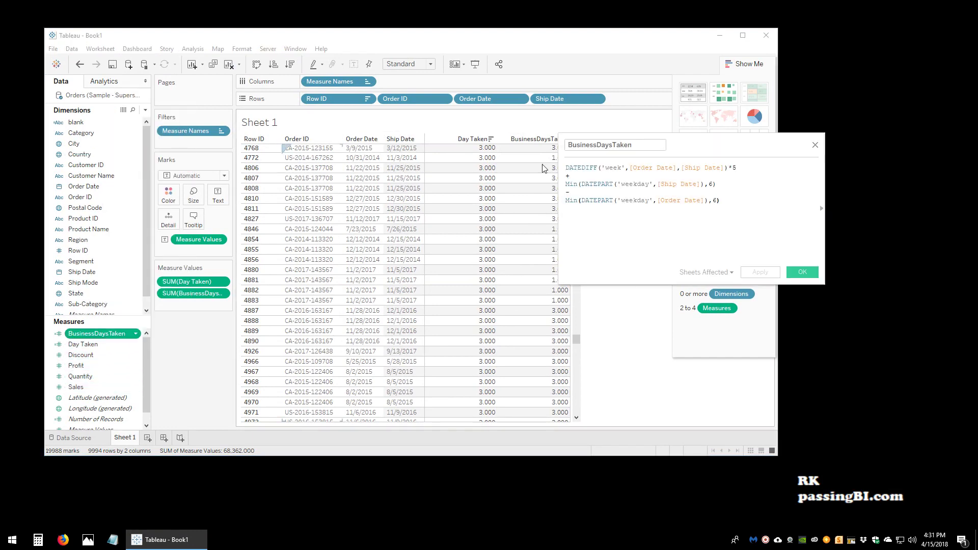
pyautogui.moveTo(713, 152); pyautogui.dragTo(570, 220)
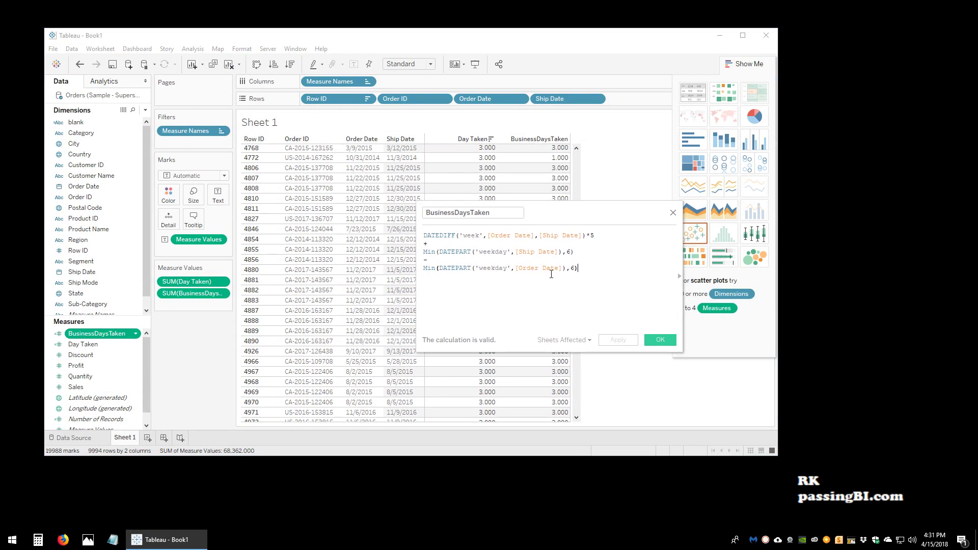
# - Replace [Order Date] in the DATEDIFF expression with the placeholder Startdate
pyautogui.moveTo(535, 234); pyautogui.dragTo(487, 235)
pyautogui.write('Star')
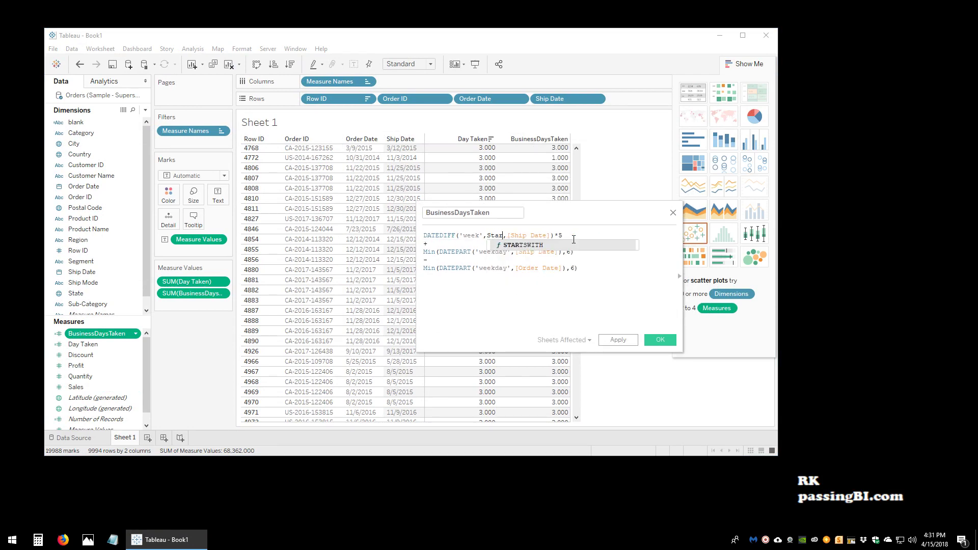
pyautogui.write('t')
pyautogui.press('BackSpace')
pyautogui.press('BackSpace')
pyautogui.press('BackSpace')
pyautogui.press('BackSpace')
pyautogui.press('BackSpace')
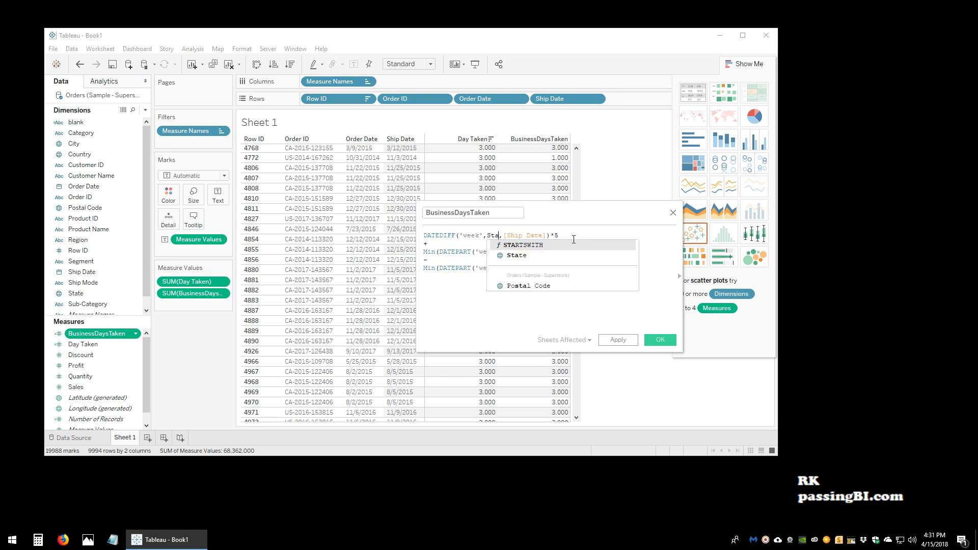
pyautogui.write('St')
pyautogui.press('BackSpace')
pyautogui.press('BackSpace')
pyautogui.write('Startdate')
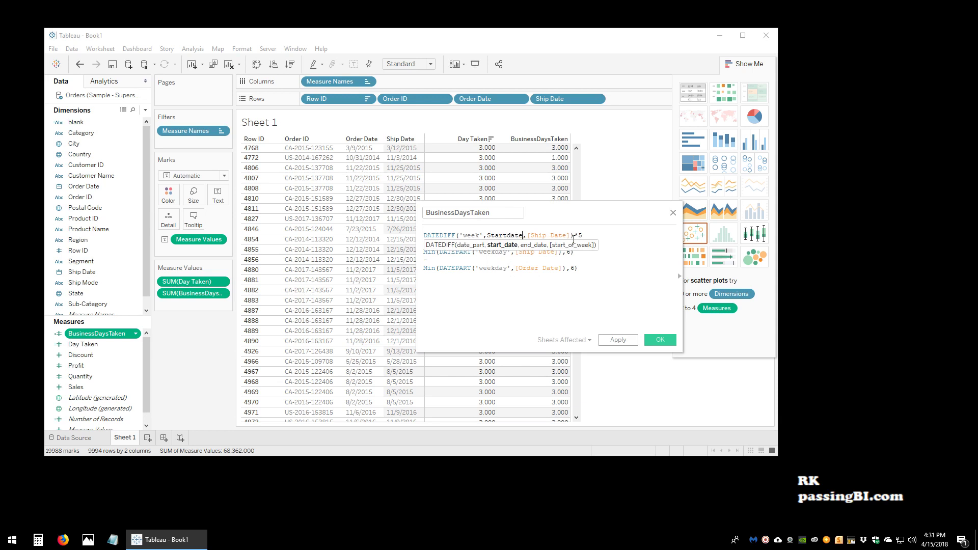
# - Replace [Ship Date] with NOW() as the DATEDIFF end date and put [Order Date] back as its start date
pyautogui.moveTo(571, 235); pyautogui.dragTo(529, 235)
pyautogui.write('EndDate')
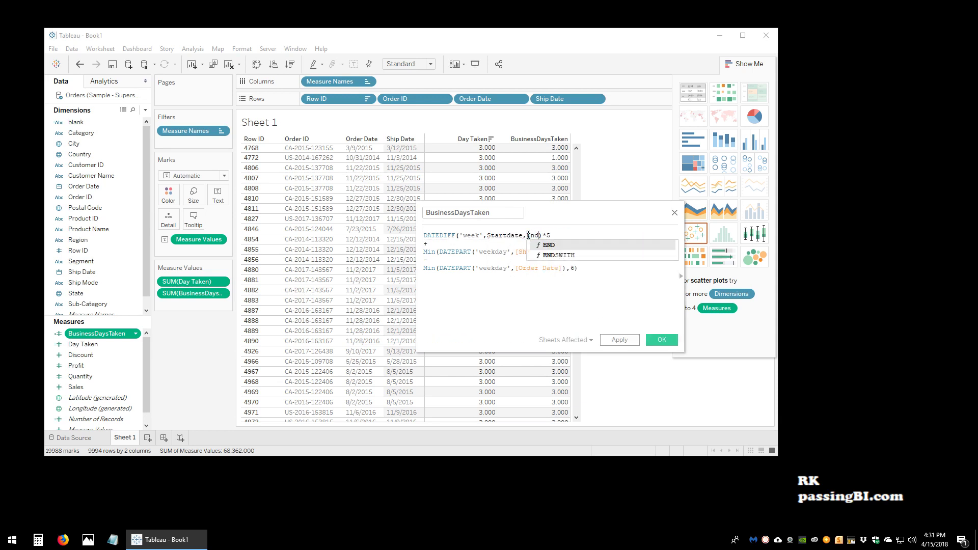
pyautogui.doubleClick(528, 235)
pyautogui.write('NOW')
pyautogui.press('Return')
pyautogui.write(')')
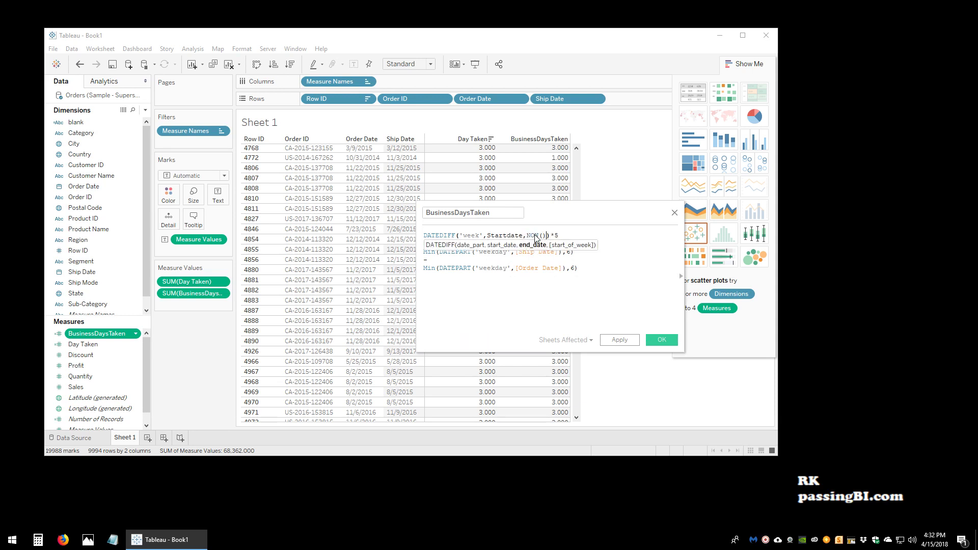
pyautogui.doubleClick(515, 235)
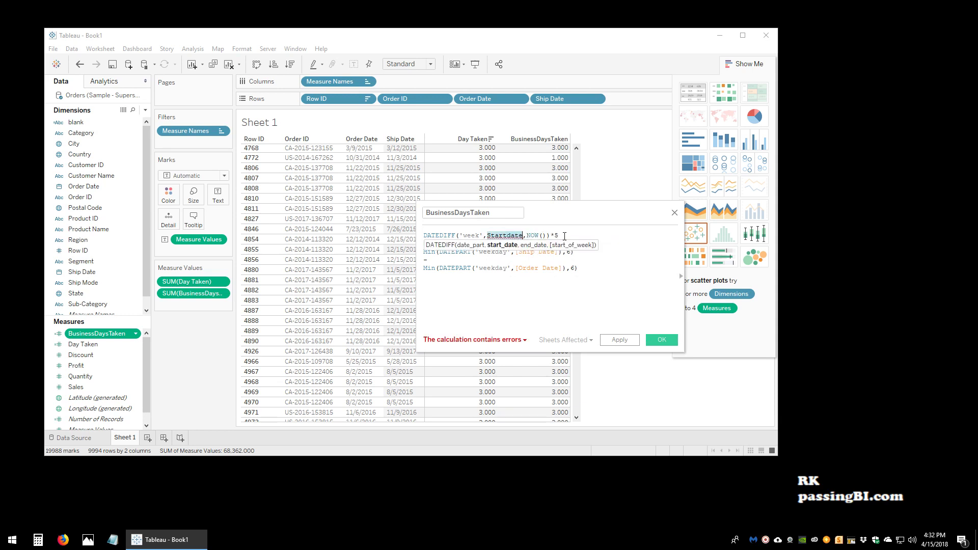
pyautogui.write('[Or')
pyautogui.press('Return')
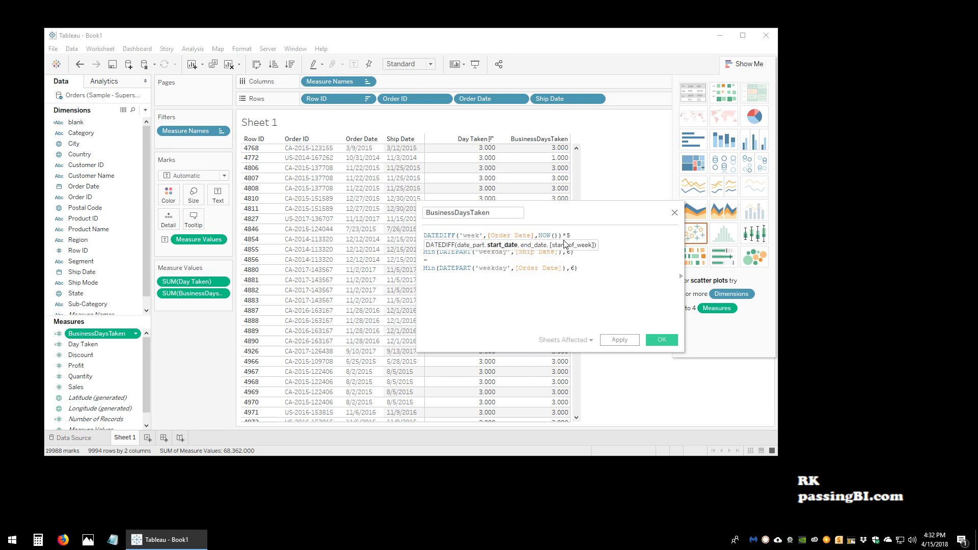
# - Replace [Ship Date] with Now() in the formula's first weekday DATEPART term
pyautogui.click(580, 267)
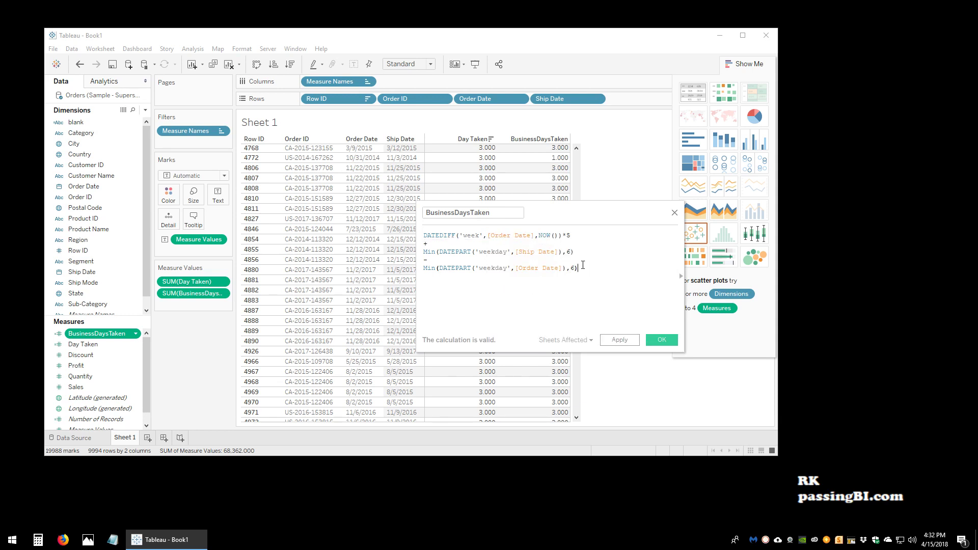
pyautogui.moveTo(558, 251); pyautogui.dragTo(516, 253)
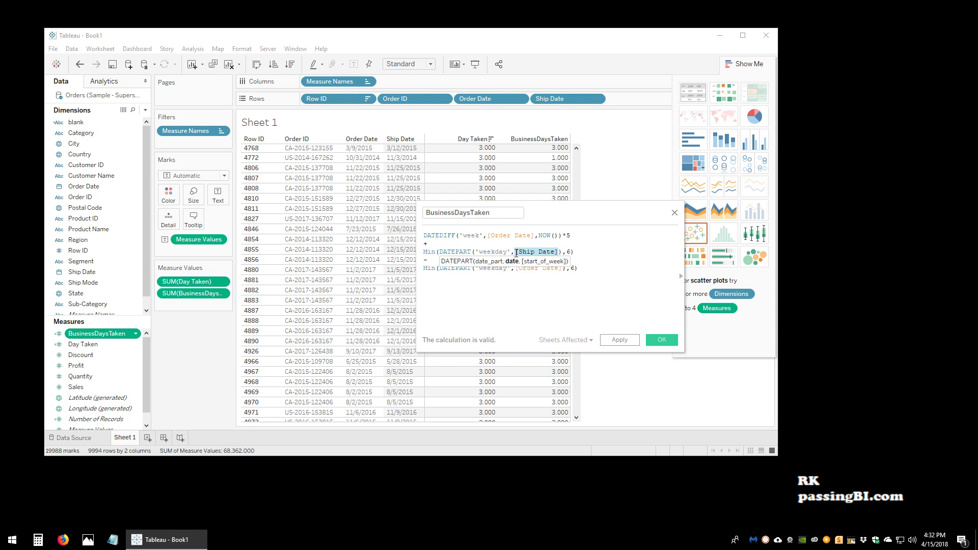
pyautogui.write('Now()')
pyautogui.click(609, 274)
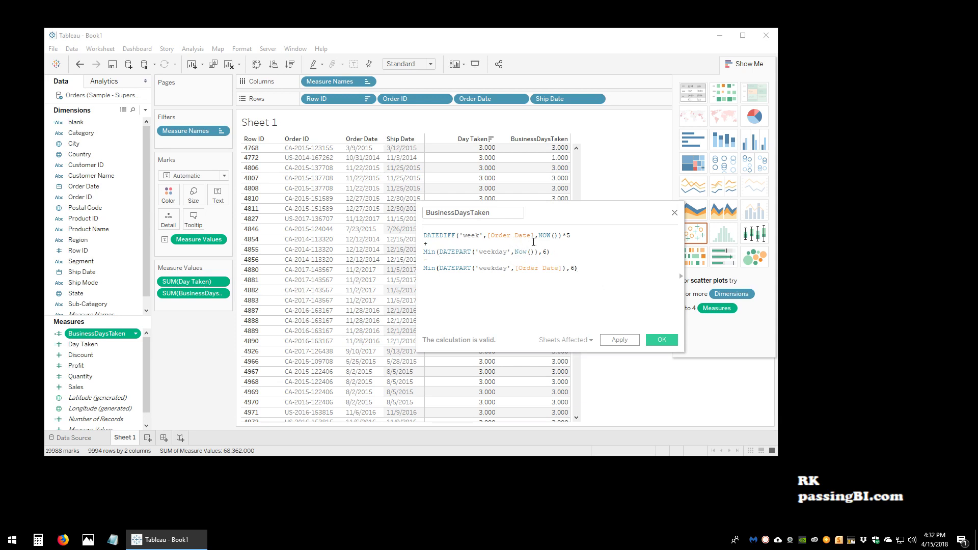